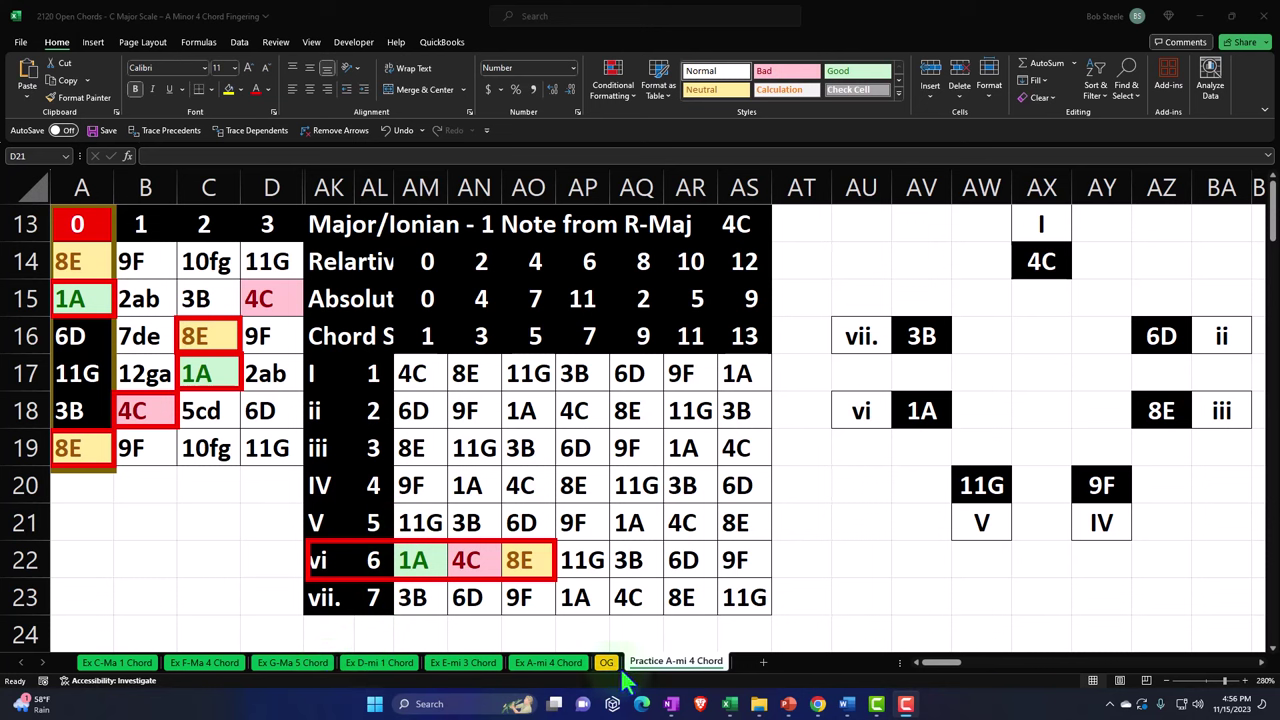
Step: On the OG sheet, inspect note number AA2, letter AB2 and the formula joining them
click(606, 664)
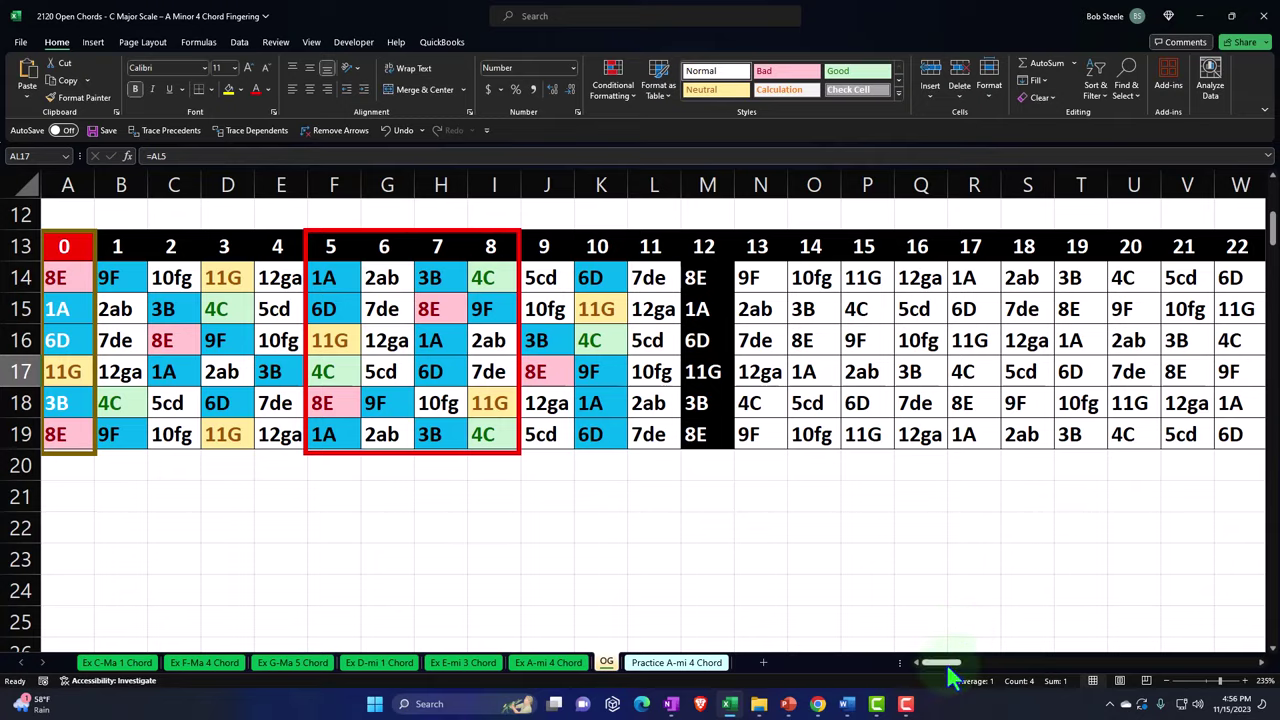
scroll(703, 469, right, 6)
scroll(703, 469, up, 4)
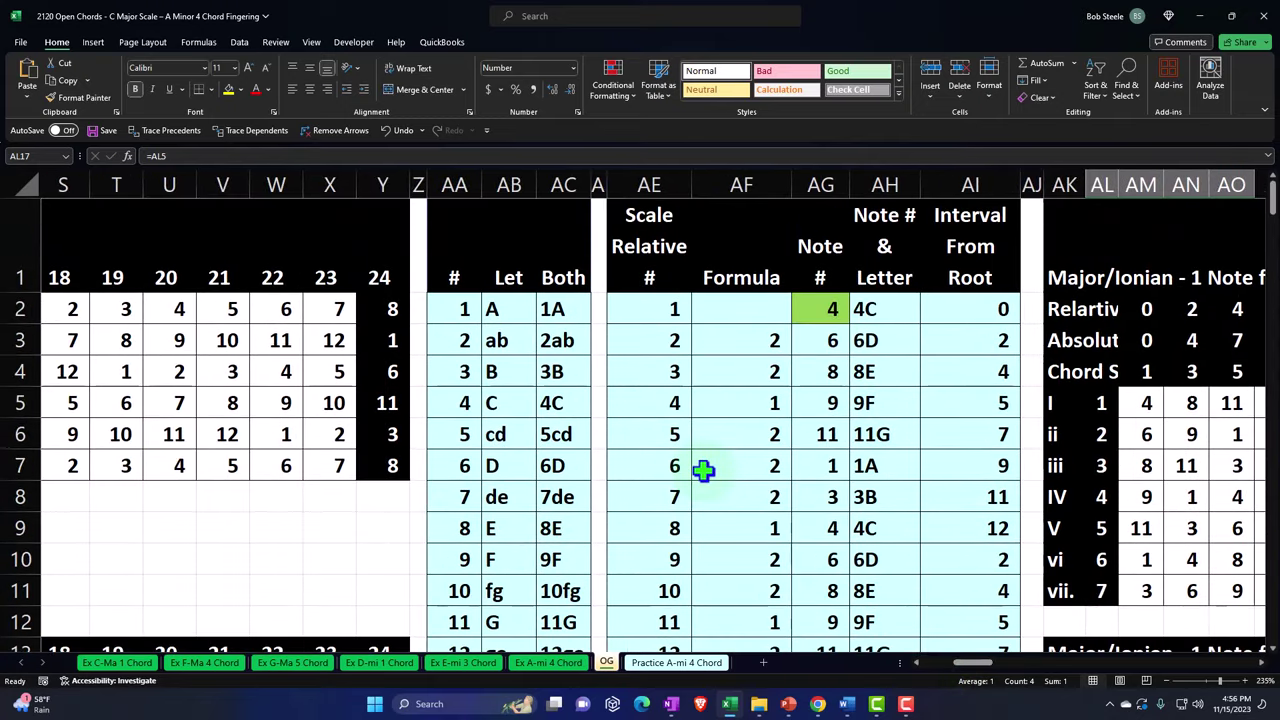
click(492, 309)
click(466, 309)
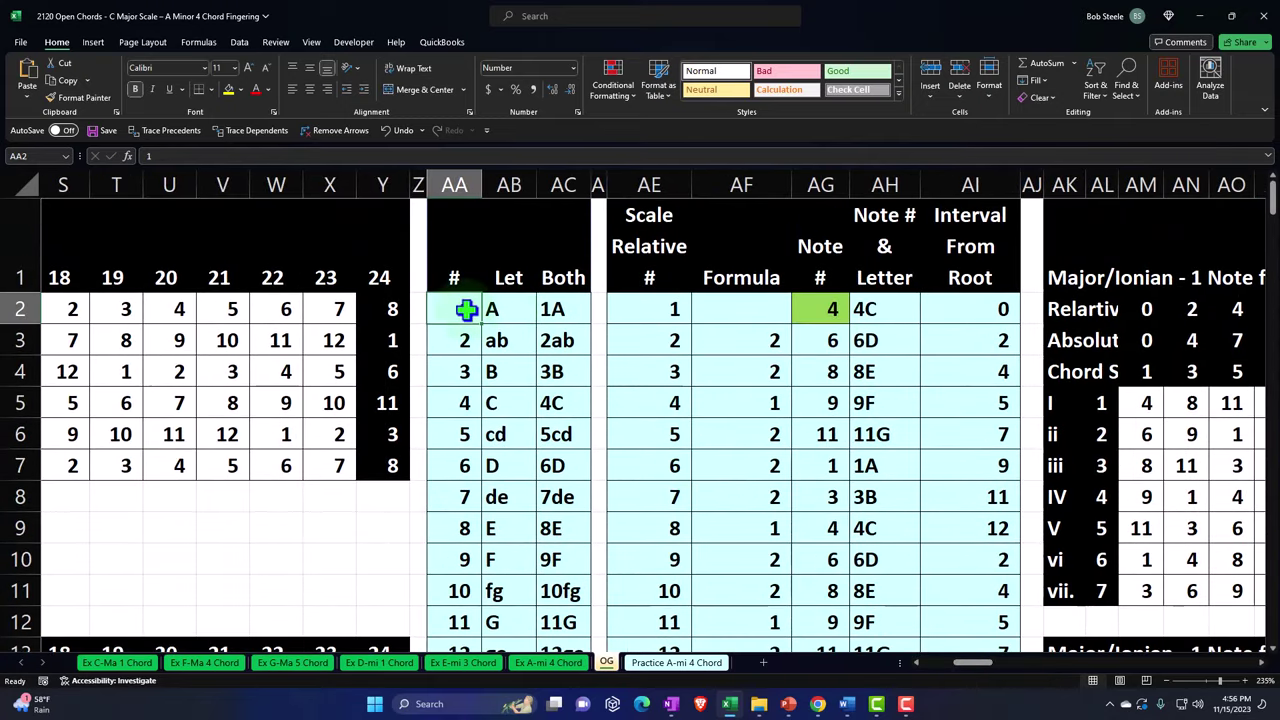
click(557, 309)
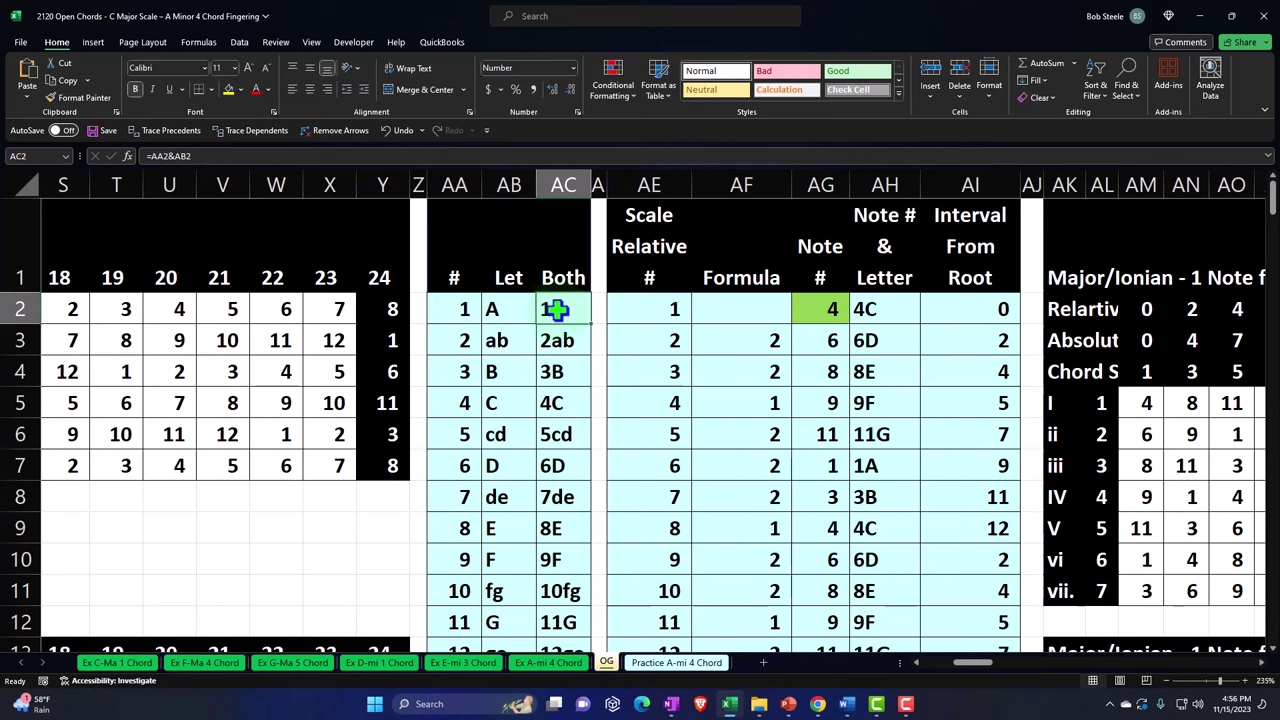
Step: Review the chord table's root column AM17:AM23, I chord row AK17:AO17, and root note 4C in AS13
key(Right)
key(Right)
key(Right)
key(Right)
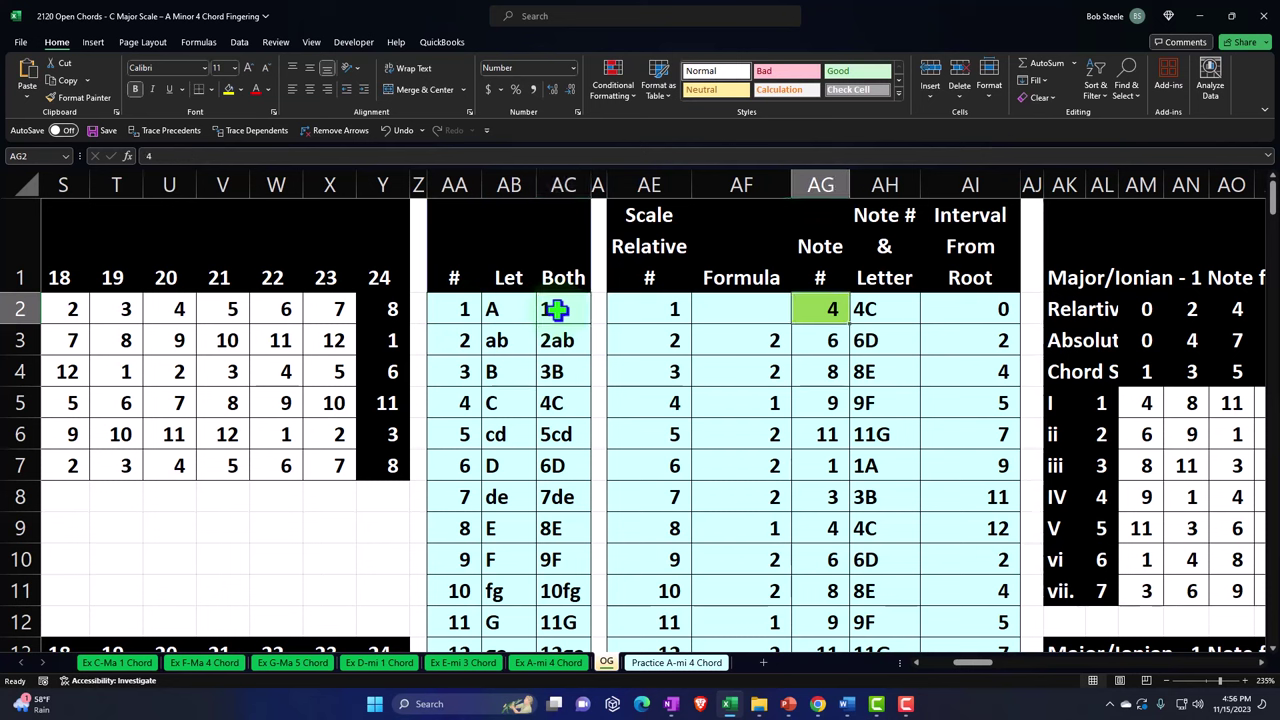
key(Right)
key(Right)
key(Right)
key(Right)
key(Right)
key(Right)
key(Right)
key(Right)
key(Right)
key(Right)
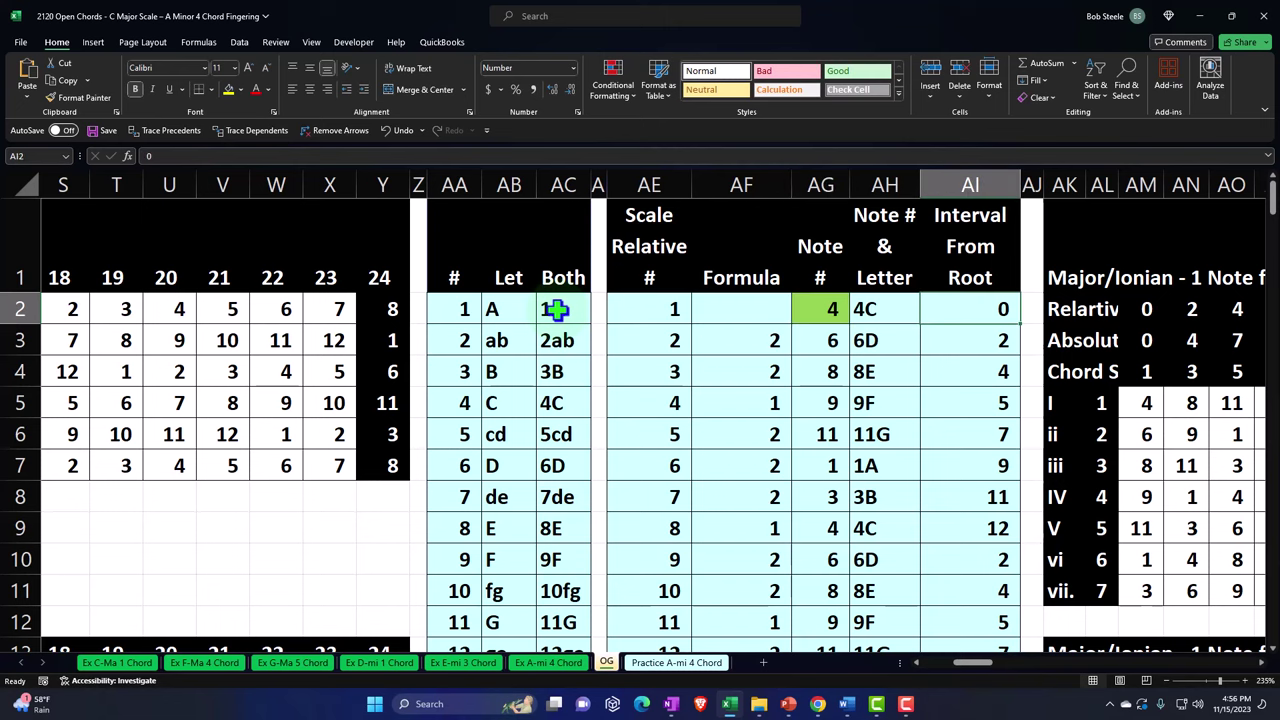
key(Right)
key(Right)
key(Right)
key(Right)
key(Right)
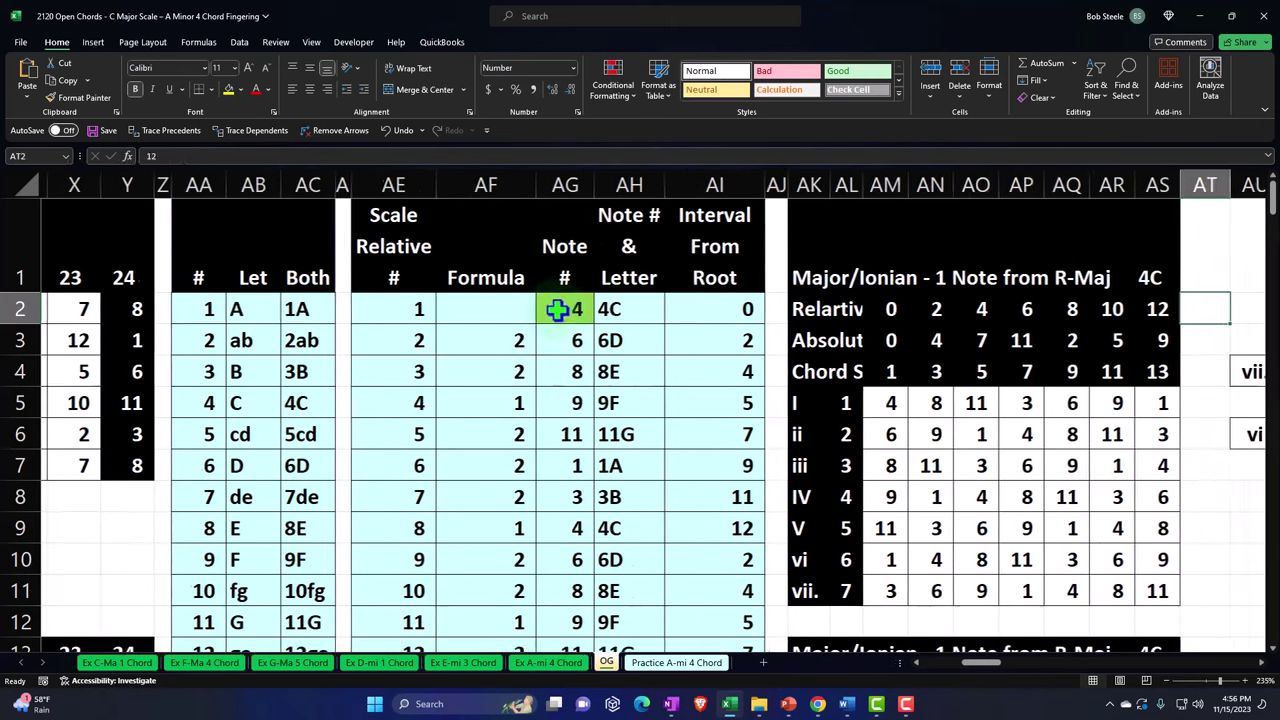
scroll(557, 310, down, 3)
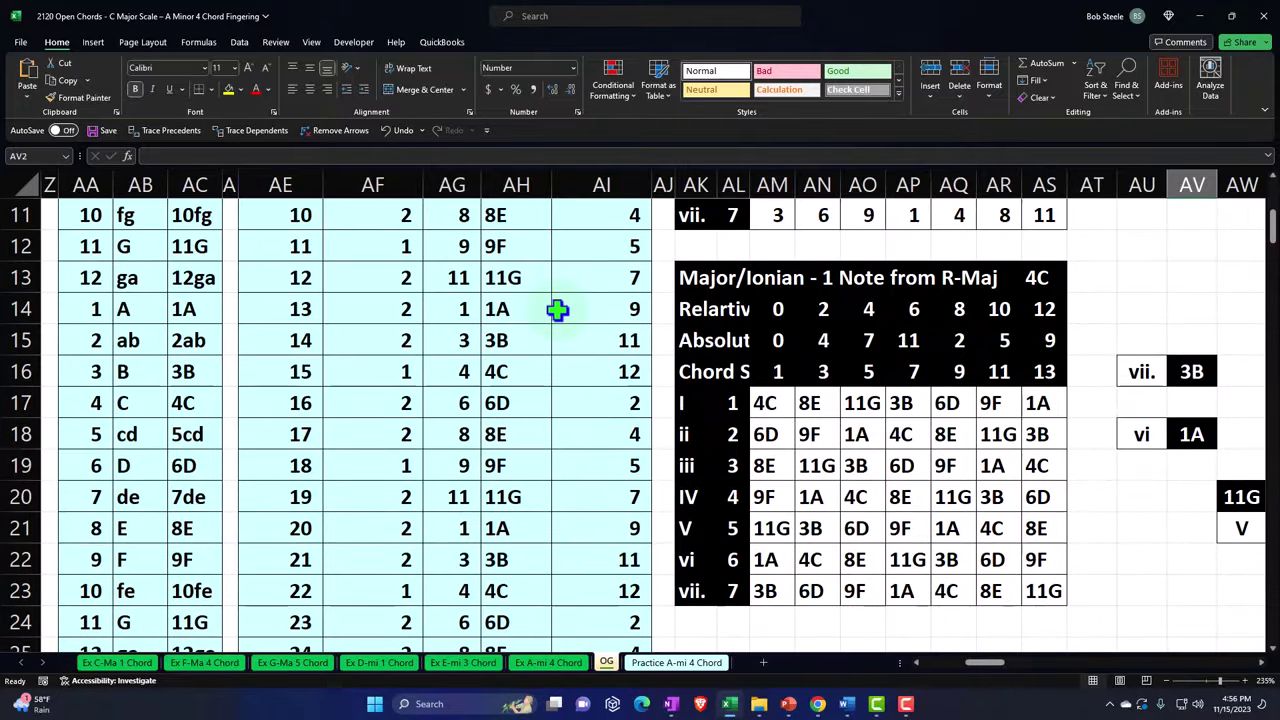
drag(766, 403, 763, 591)
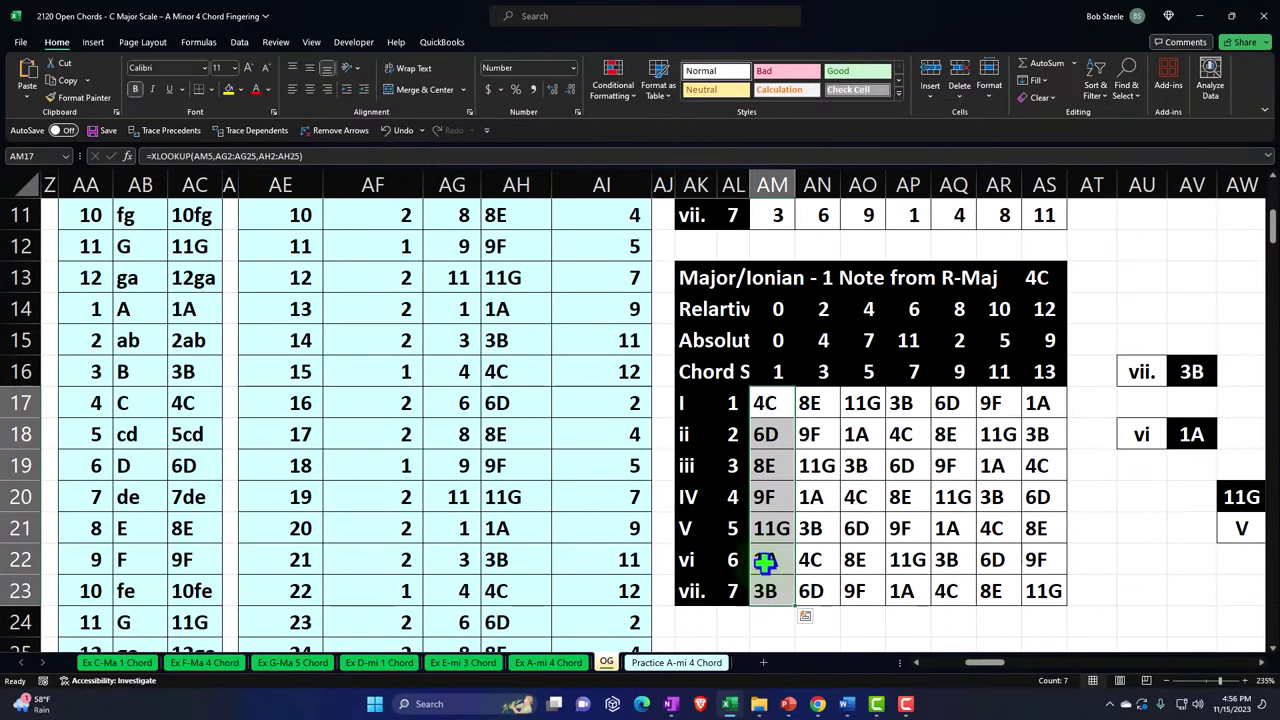
drag(691, 402, 862, 400)
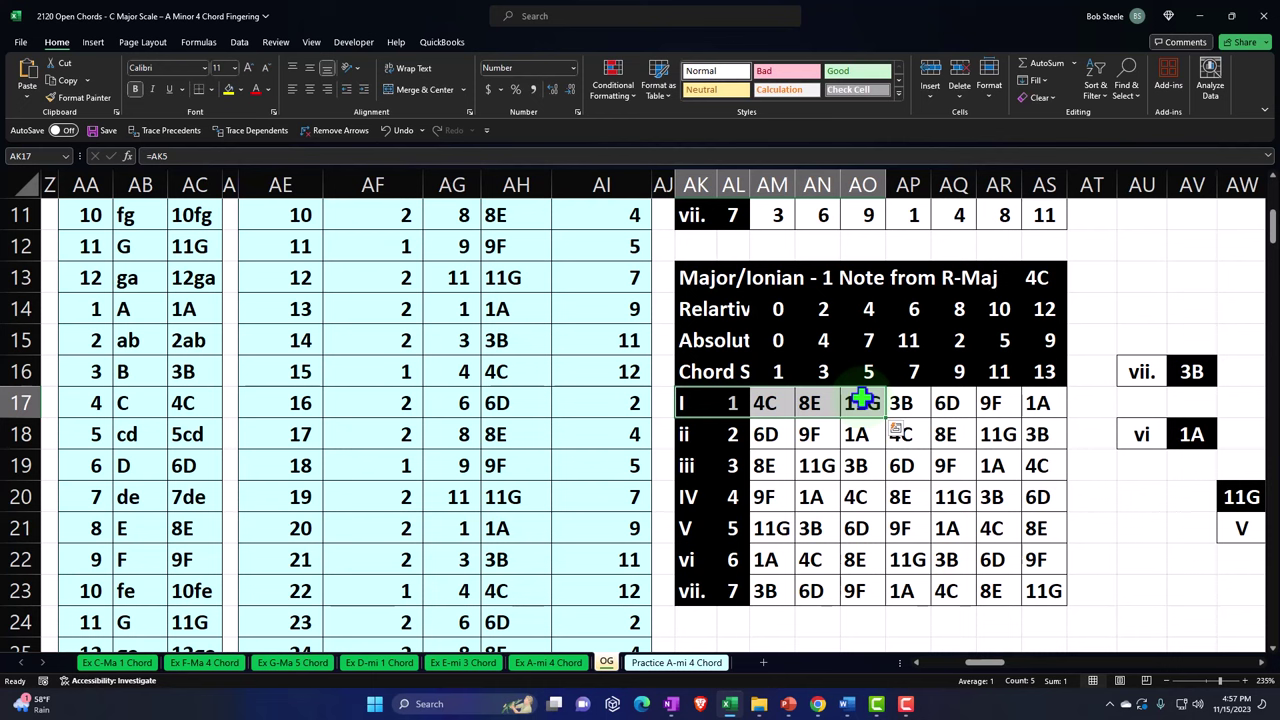
click(1050, 279)
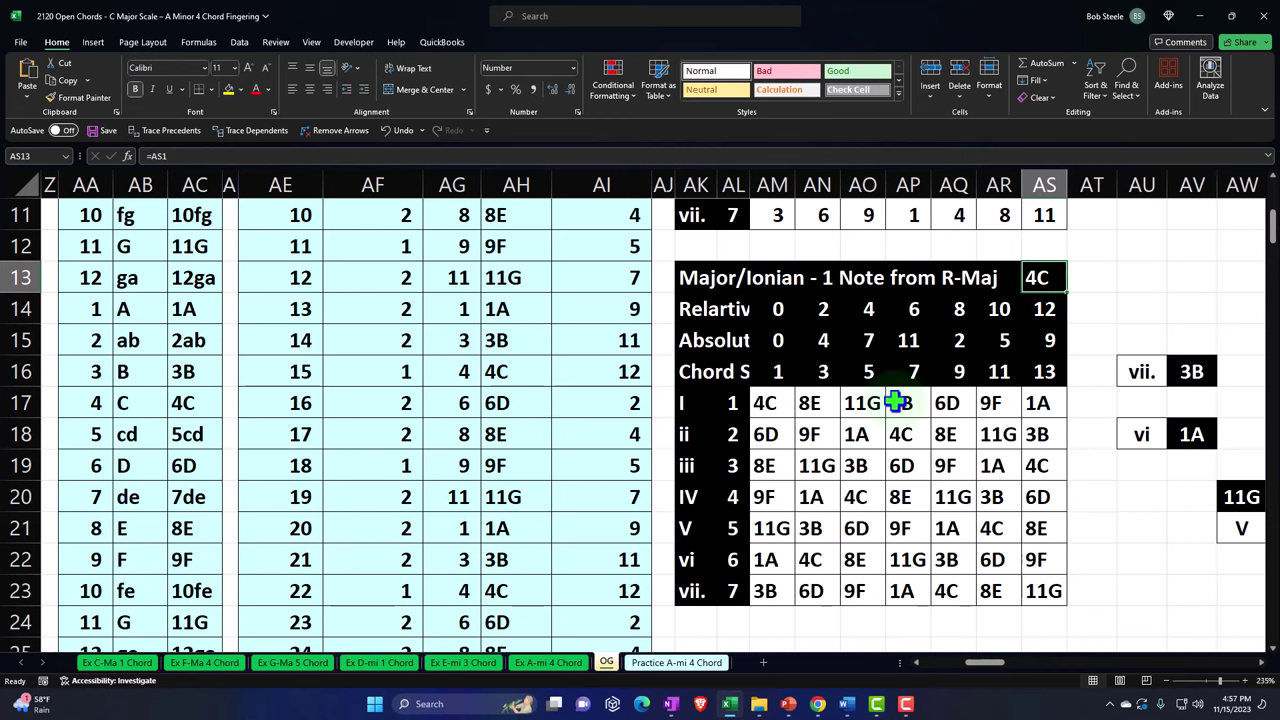
Step: On Ex C-Ma 1 Chord, select fretboard grid A13:D19 and the chord intervals 1, 3, 5
click(117, 663)
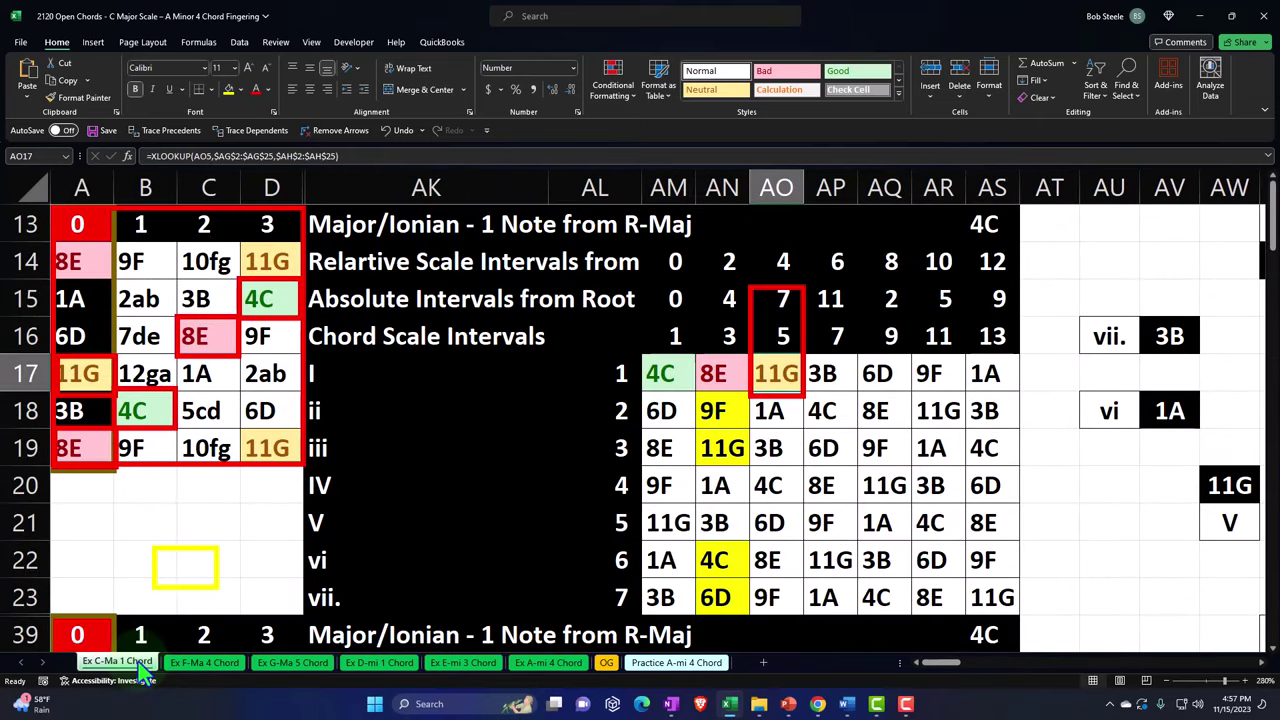
click(82, 224)
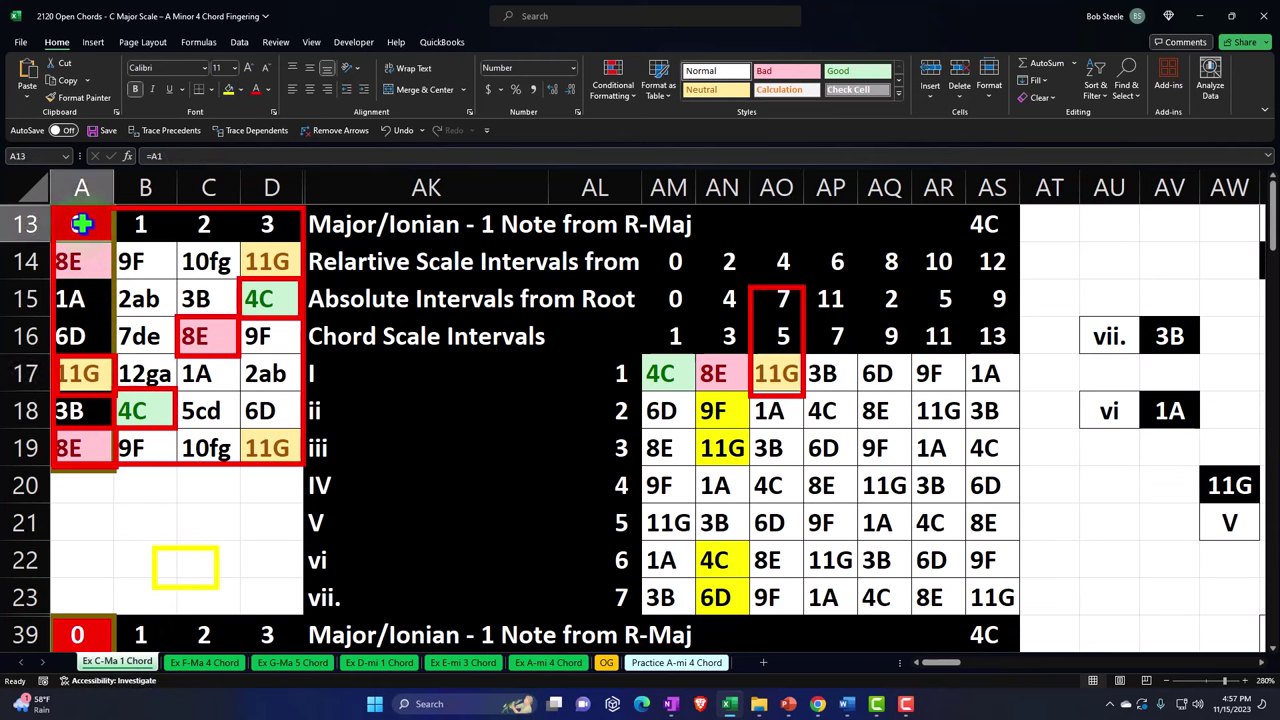
drag(82, 224, 271, 443)
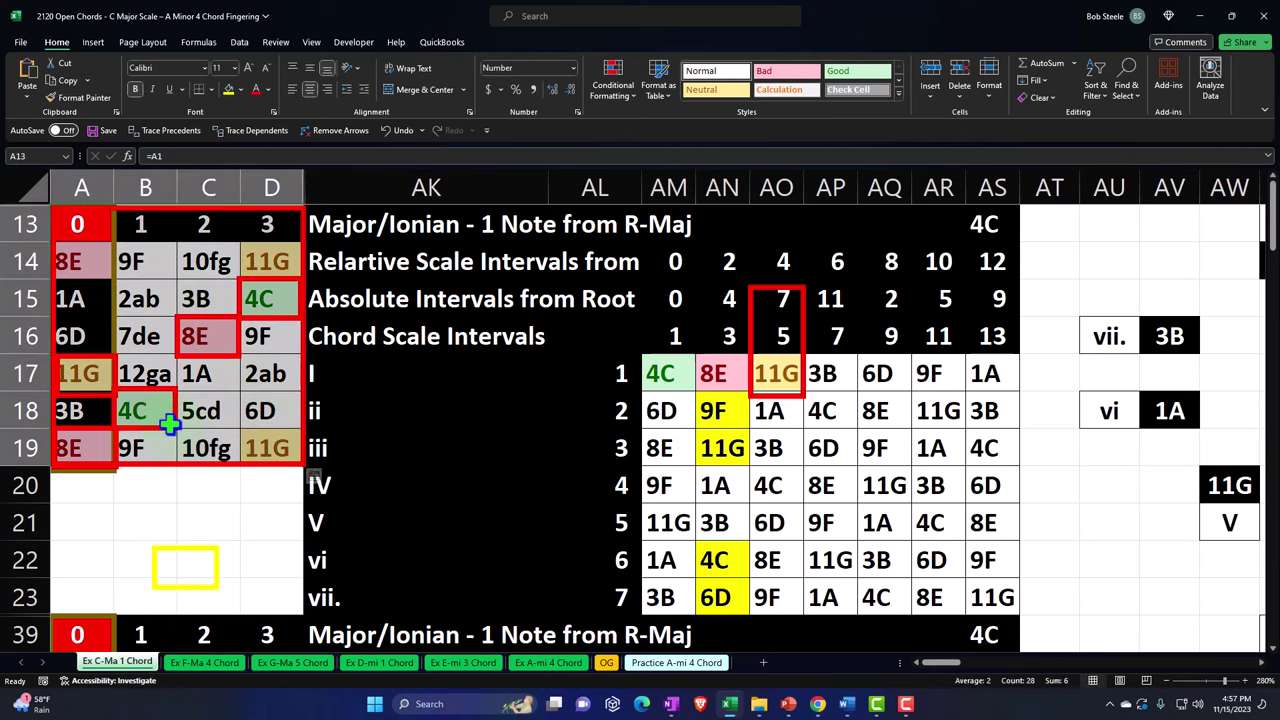
drag(668, 336, 775, 340)
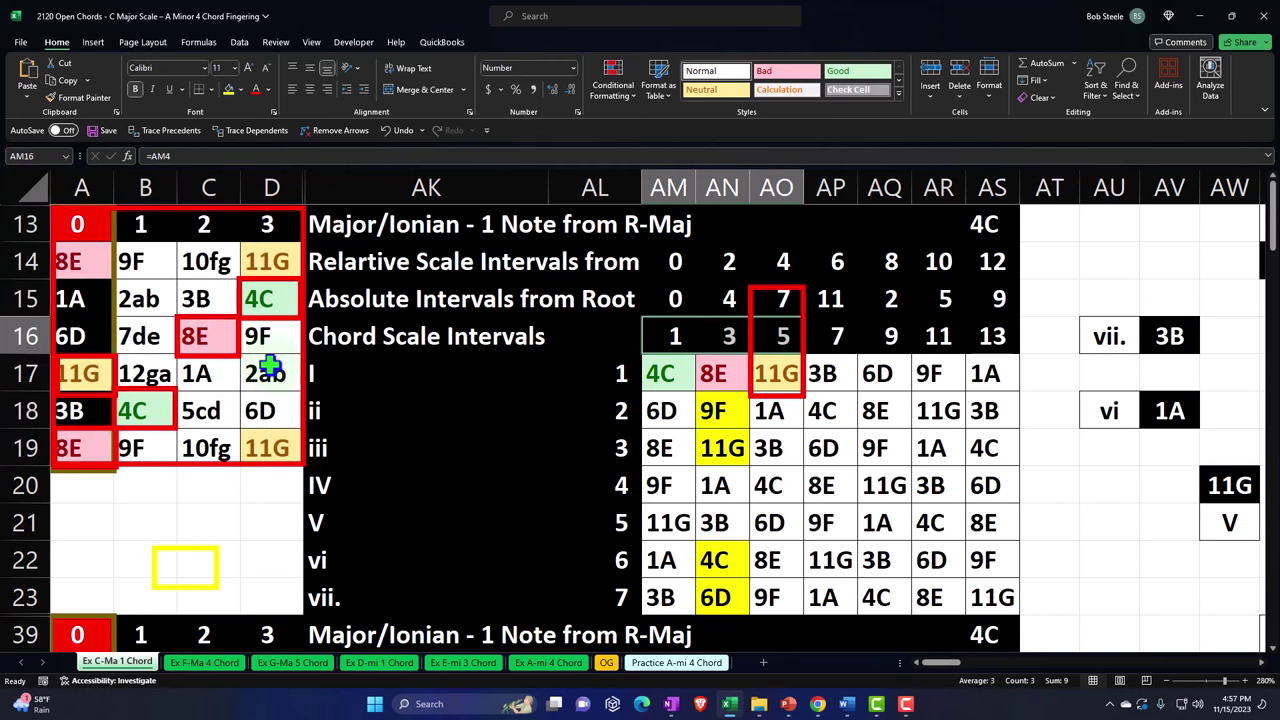
Step: On Ex F-Ma 4 Chord, select the I, IV and V chord labels, then fretboard columns A–C
click(214, 663)
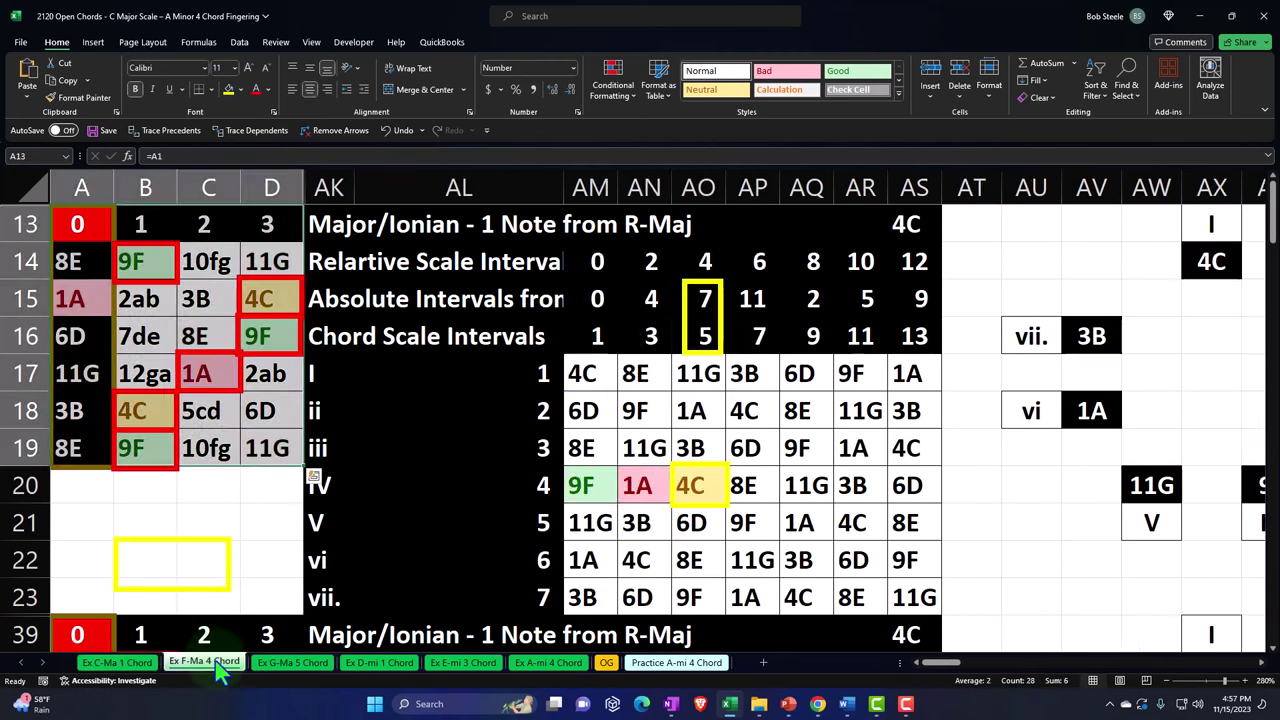
click(540, 485)
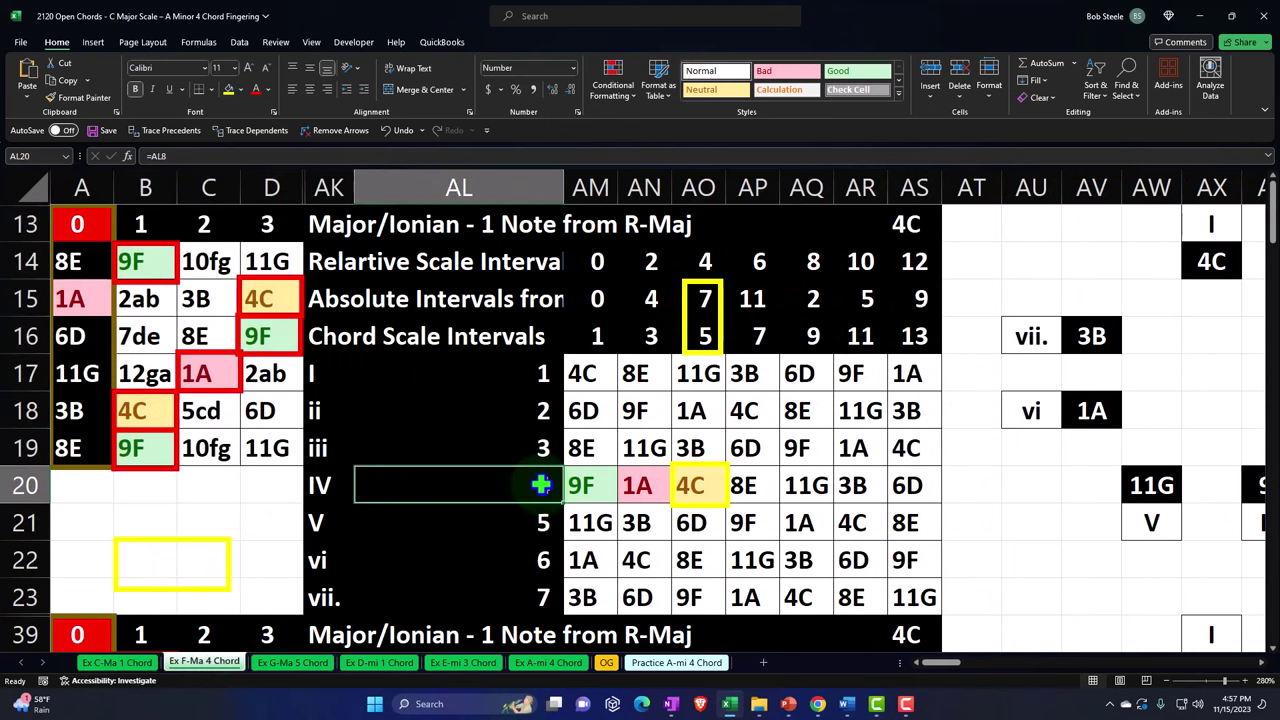
click(324, 373)
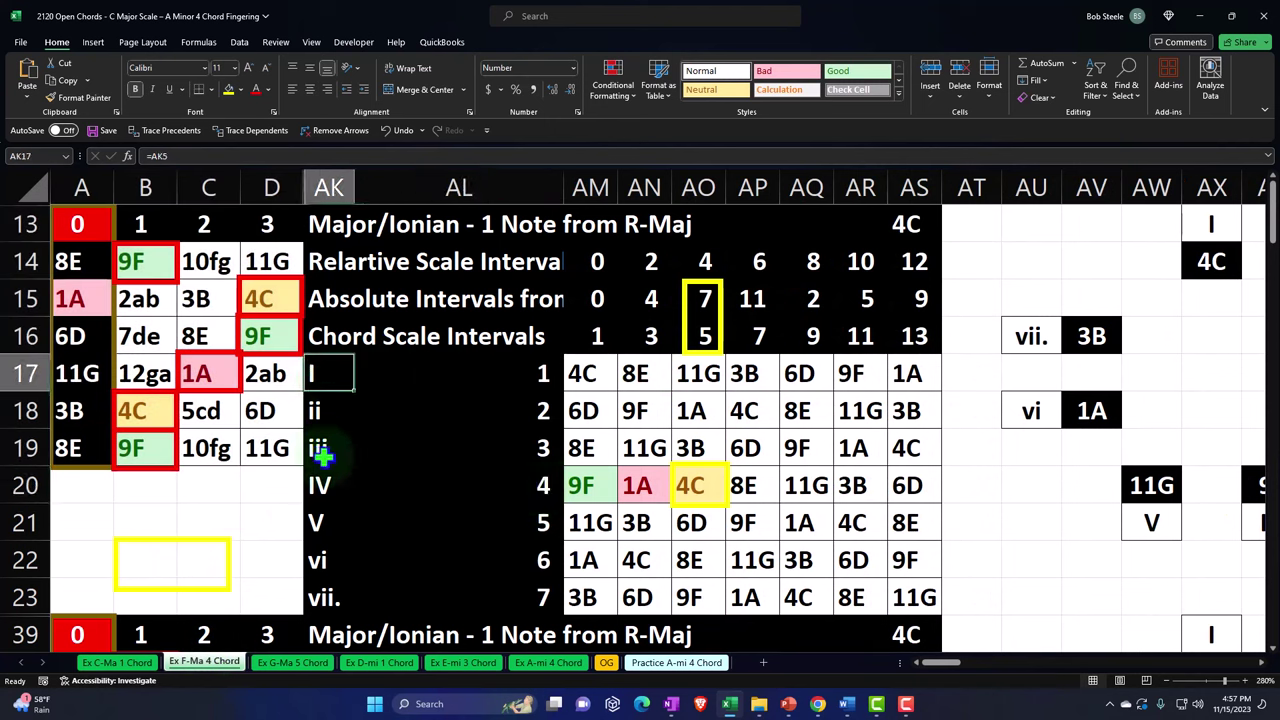
ctrl+click(325, 488)
ctrl+click(326, 525)
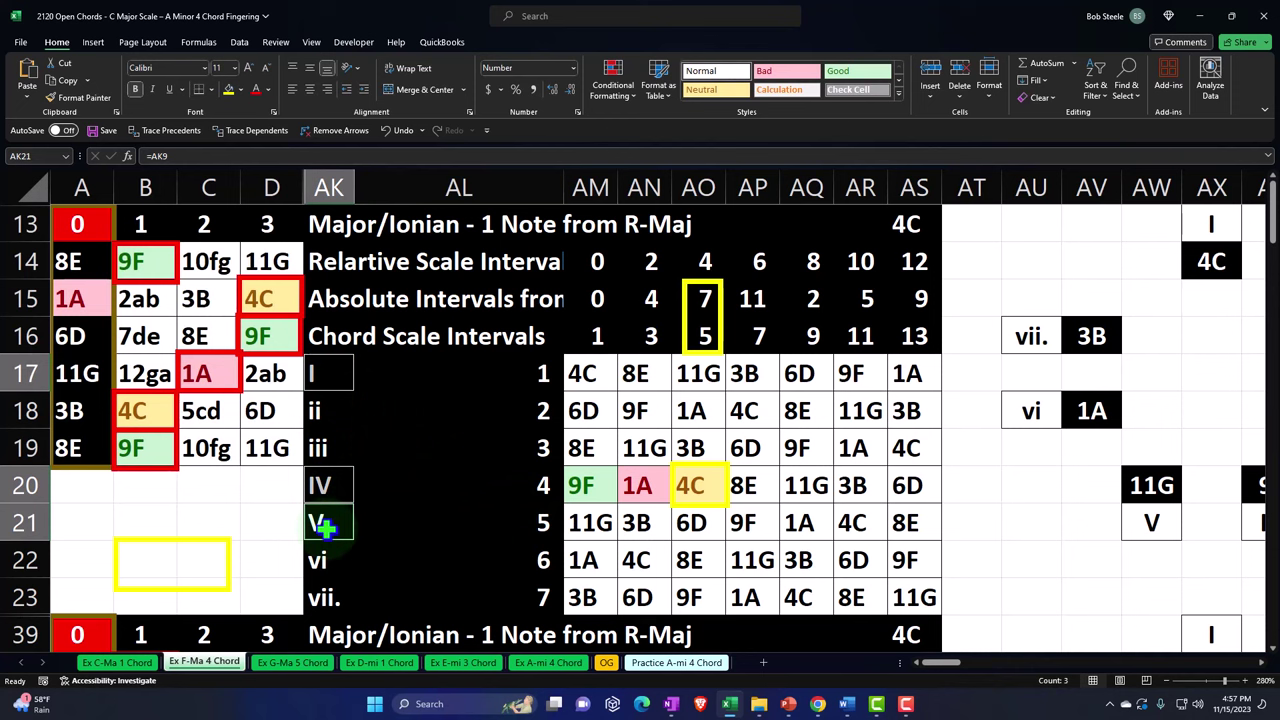
drag(77, 222, 251, 449)
Step: Check 11G on Ex G-Ma 5 Chord, then the Ex D-mi 1 Chord lookup formula and grid A14:D19
click(289, 663)
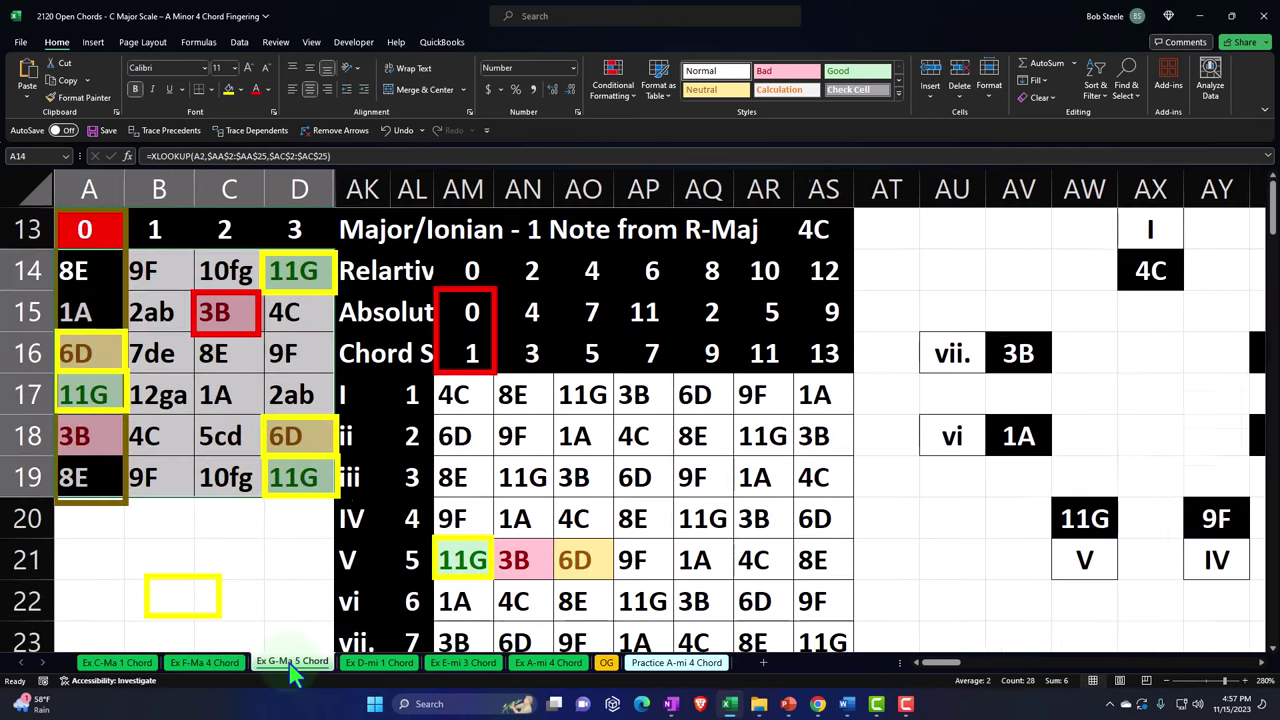
click(458, 563)
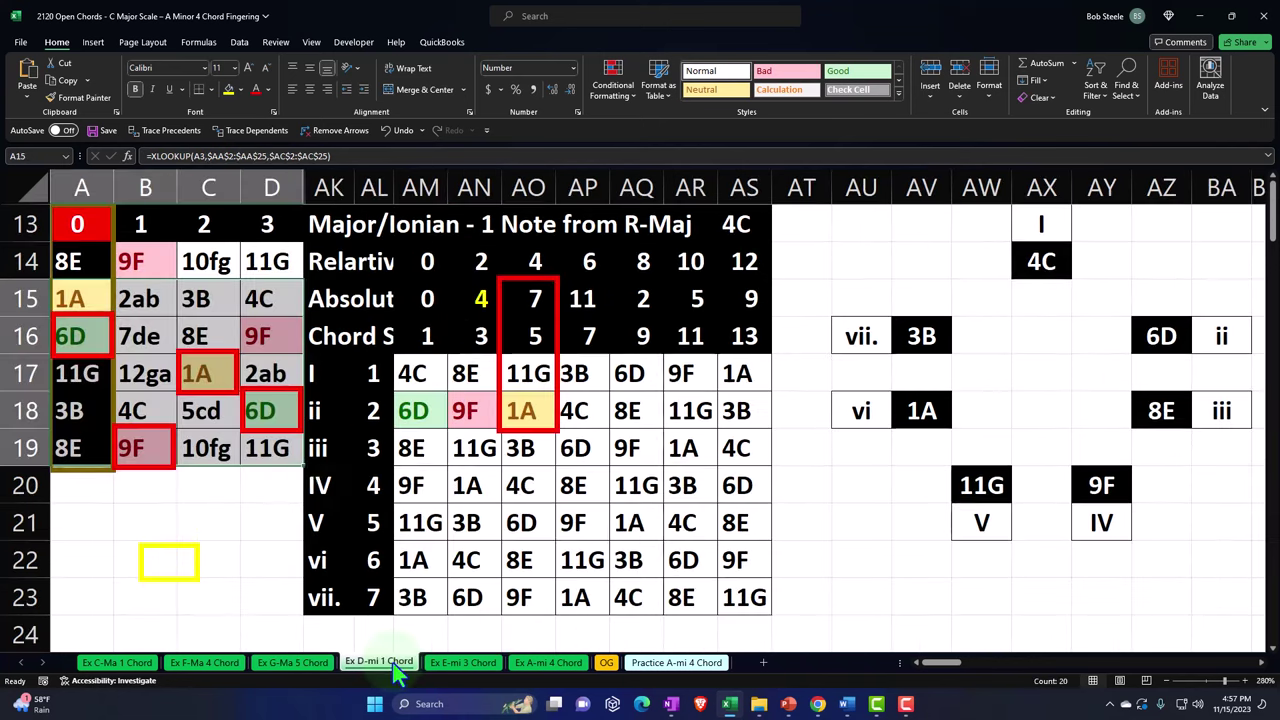
click(396, 667)
click(414, 410)
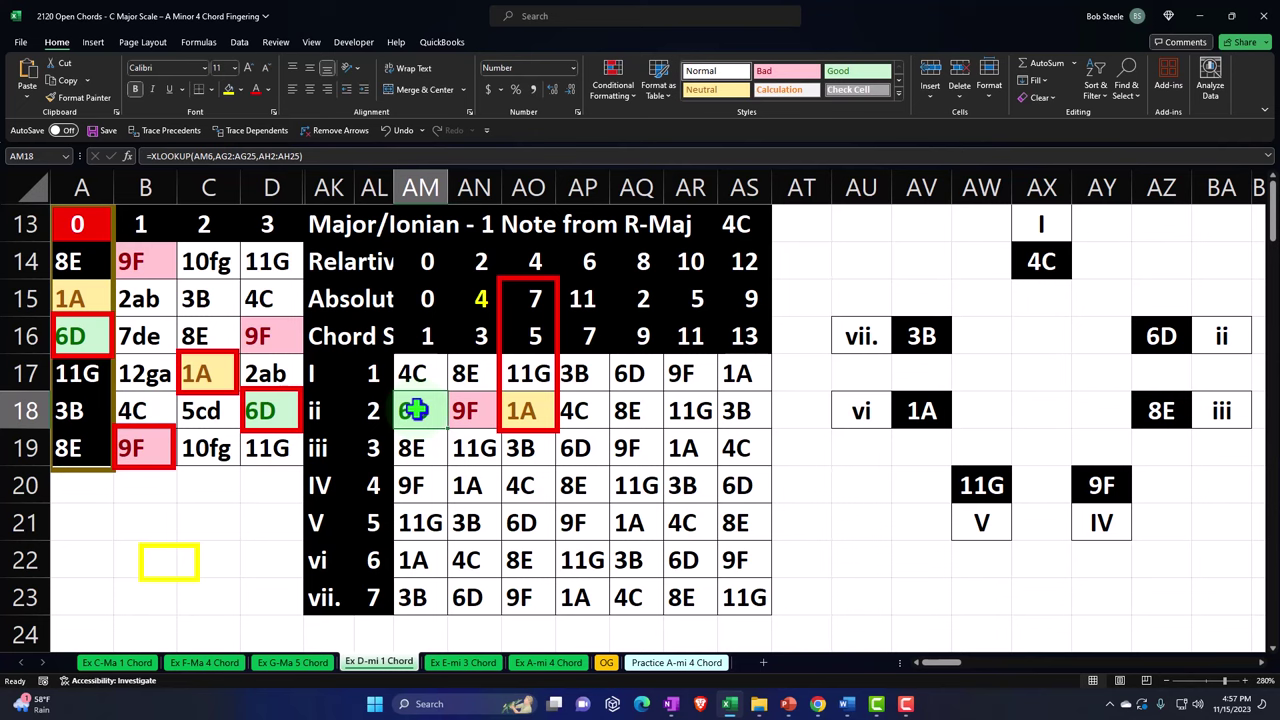
drag(100, 258, 255, 448)
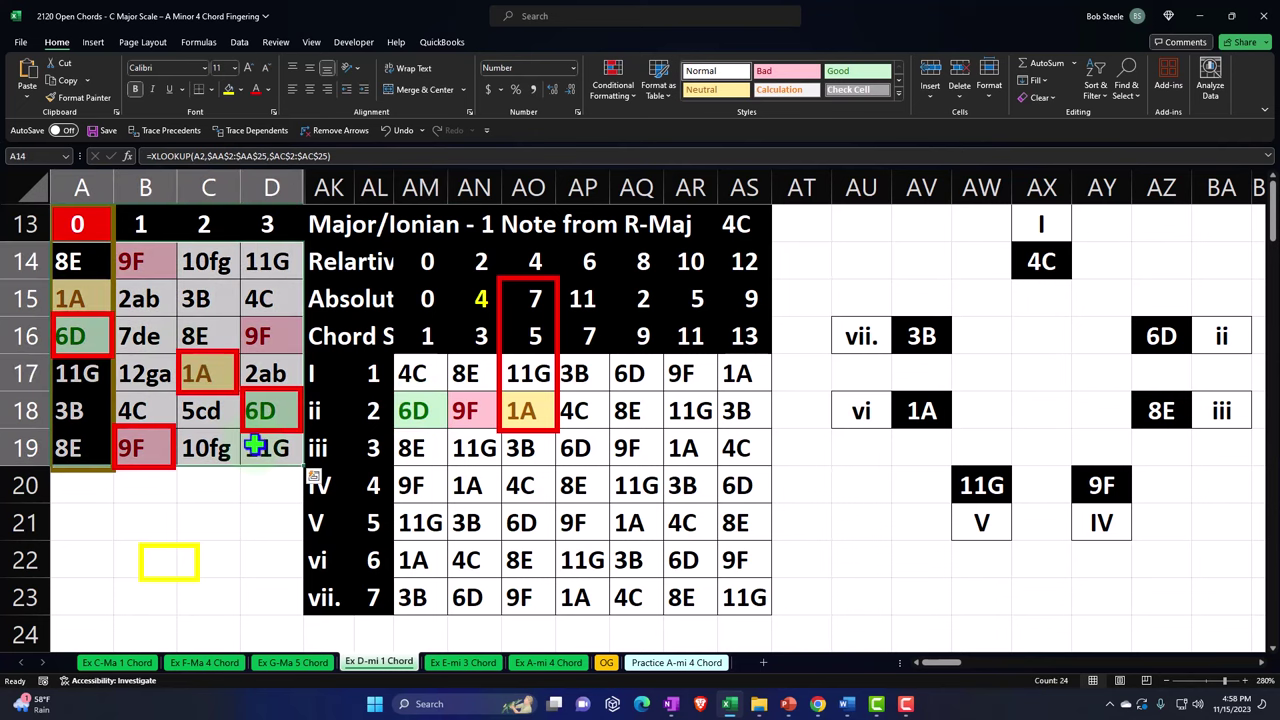
Step: Select the iii chord notes on Ex E-mi 3 Chord, view Ex A-mi 4 Chord, then Practice A-mi 4 Chord
click(478, 664)
drag(330, 448, 478, 449)
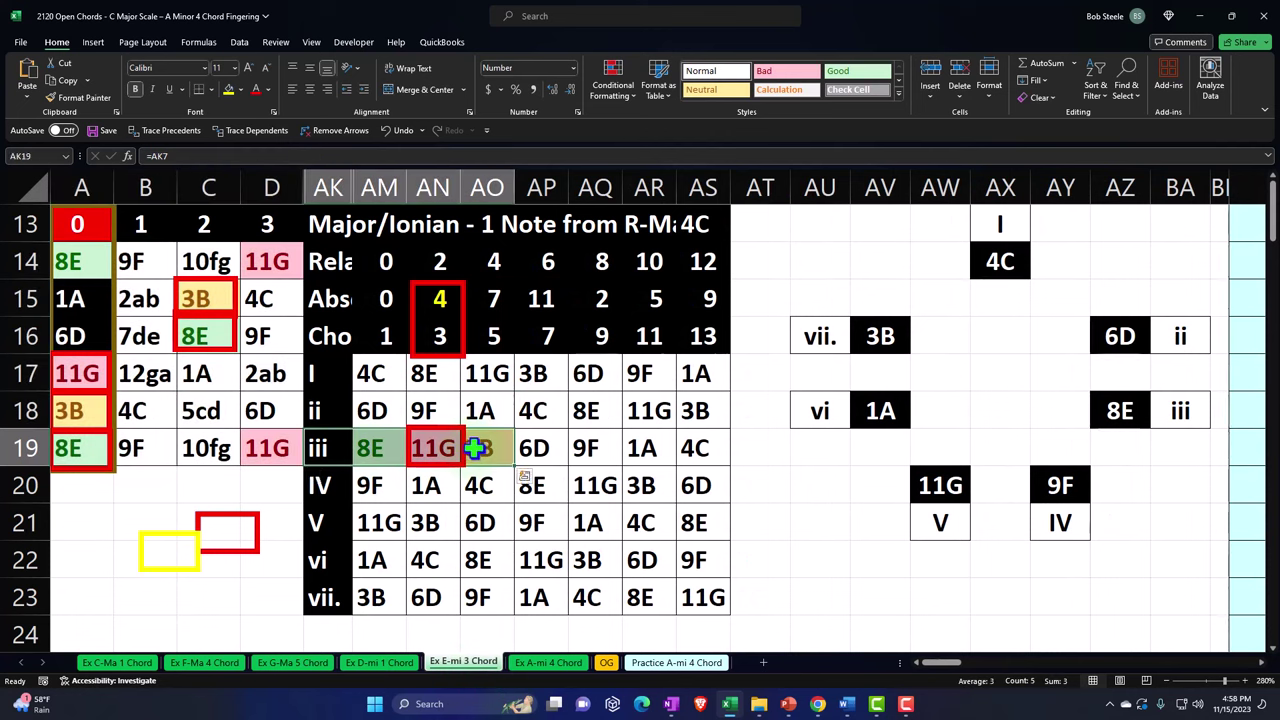
click(555, 663)
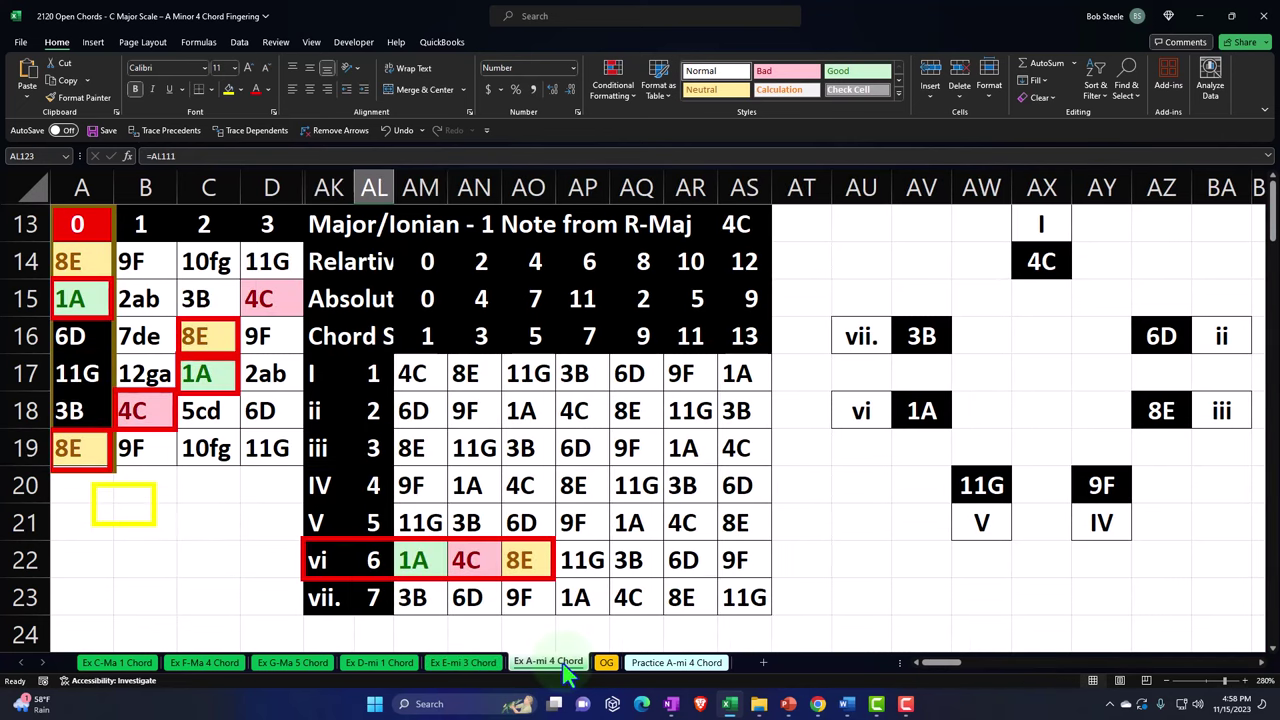
click(660, 664)
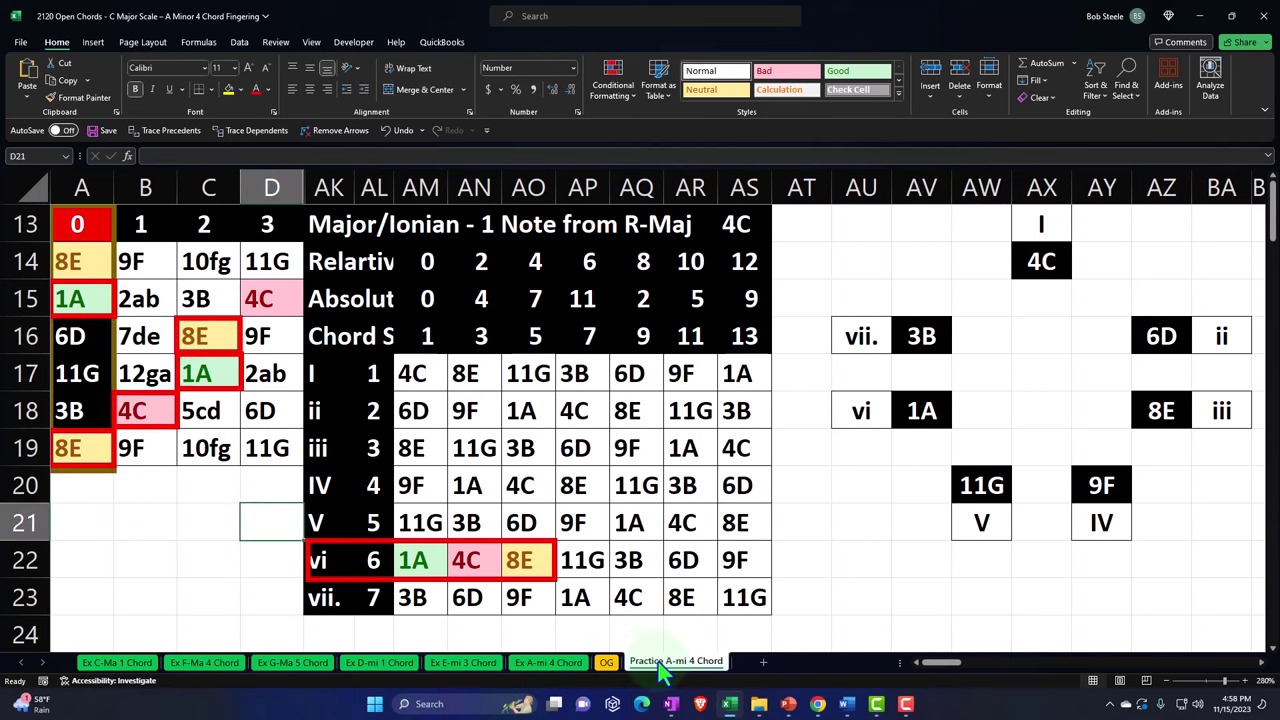
click(306, 560)
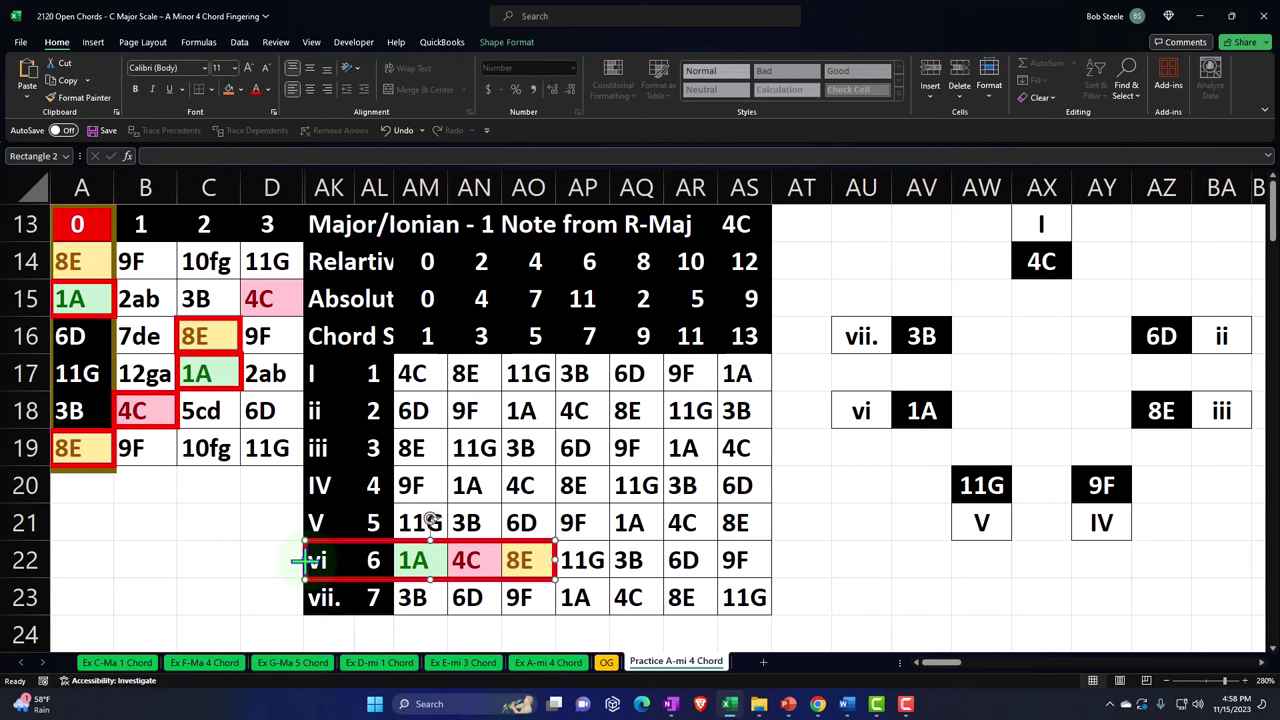
click(375, 558)
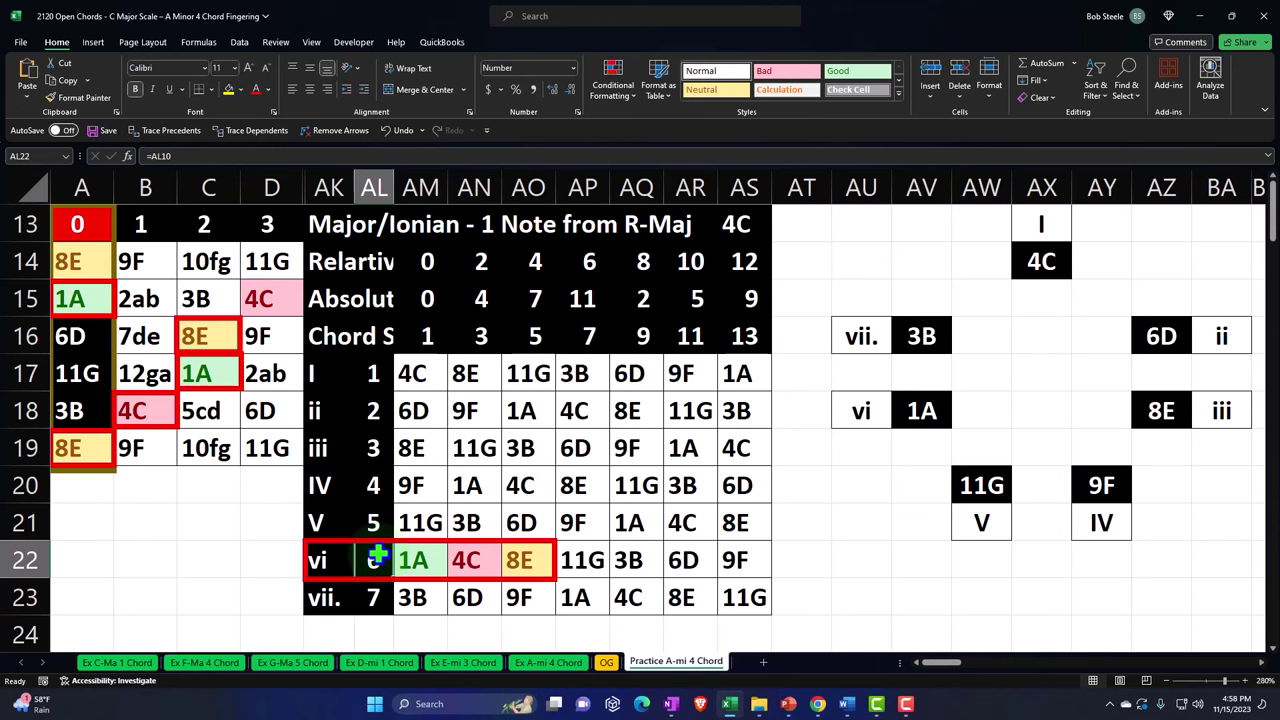
click(1150, 335)
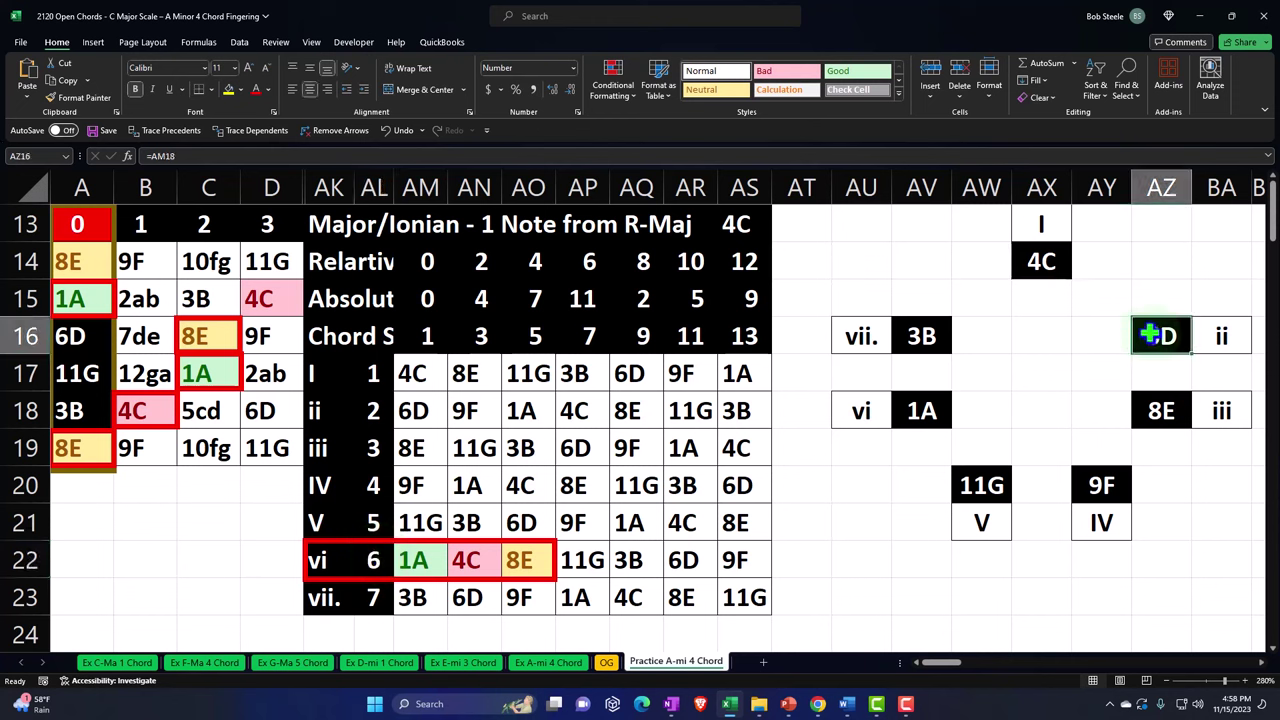
click(418, 410)
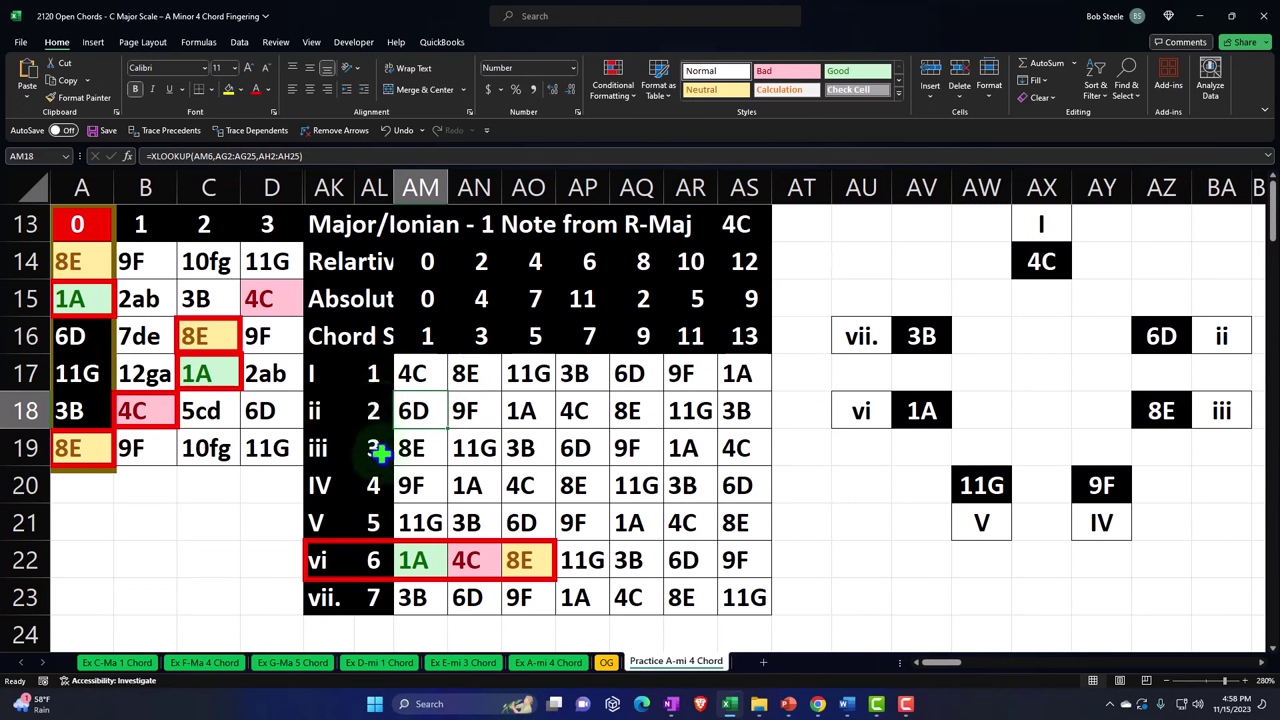
click(415, 560)
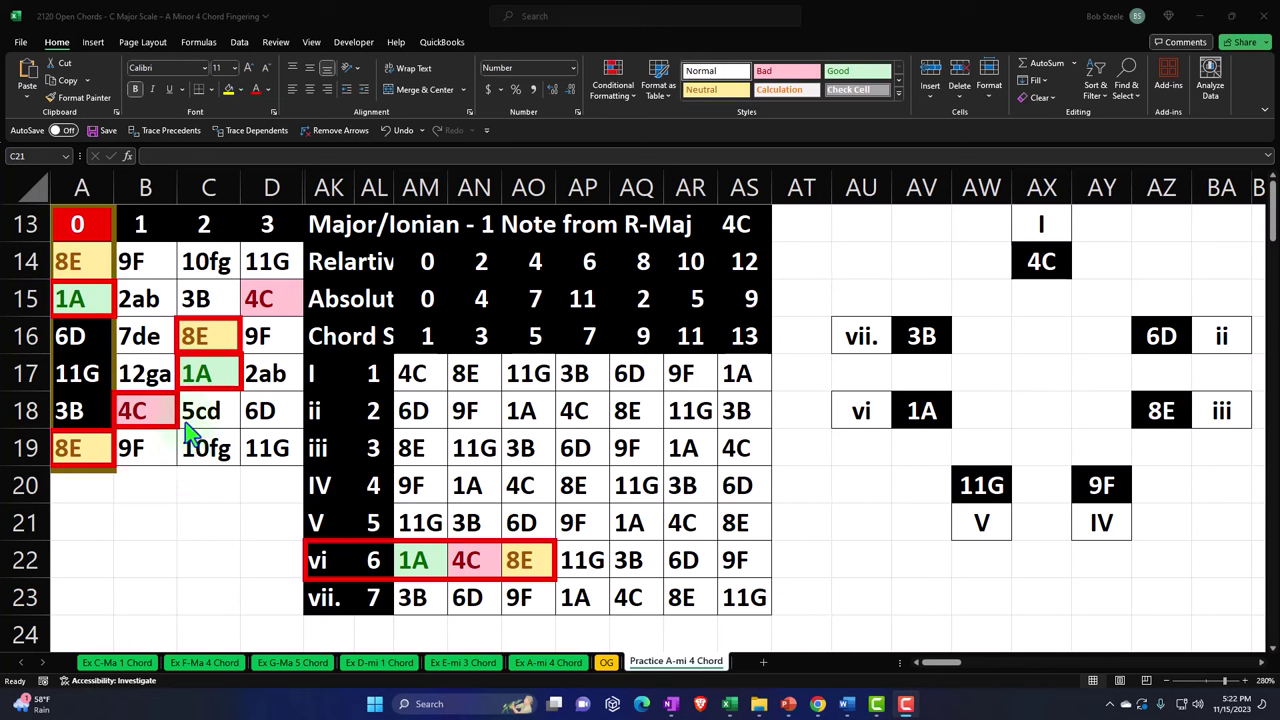
drag(82, 258, 270, 432)
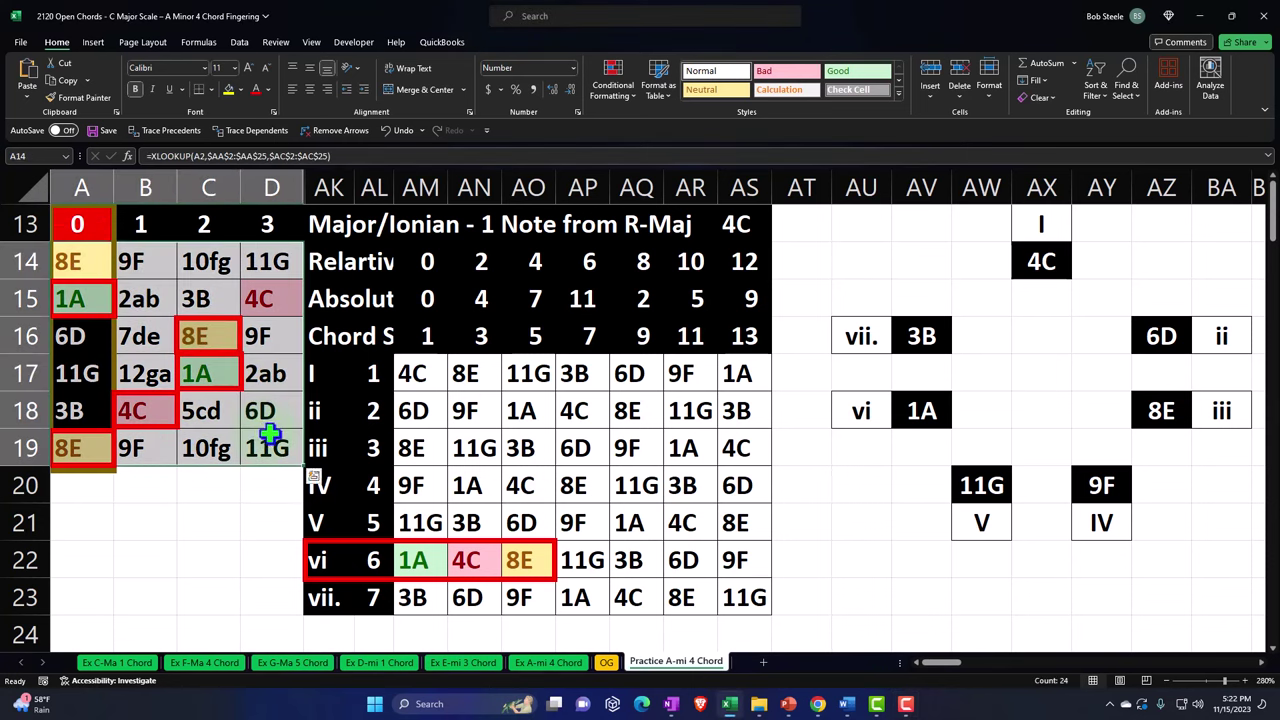
click(78, 262)
drag(78, 262, 74, 432)
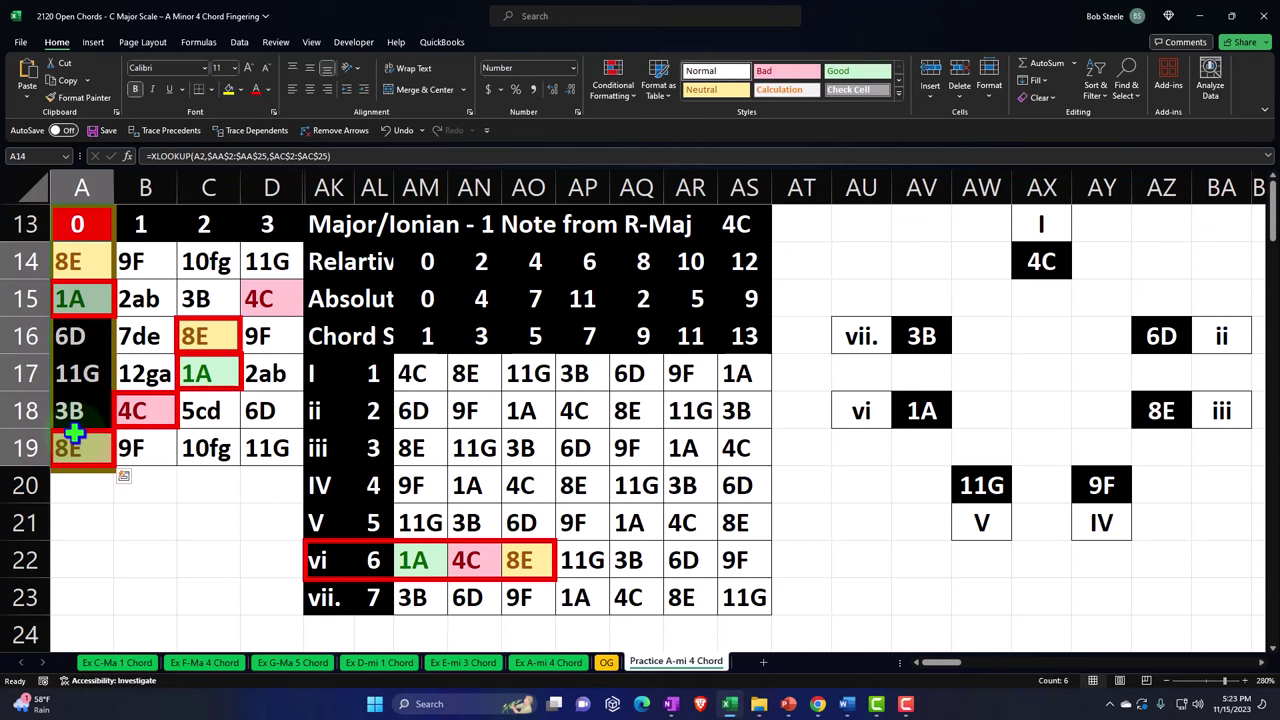
click(96, 318)
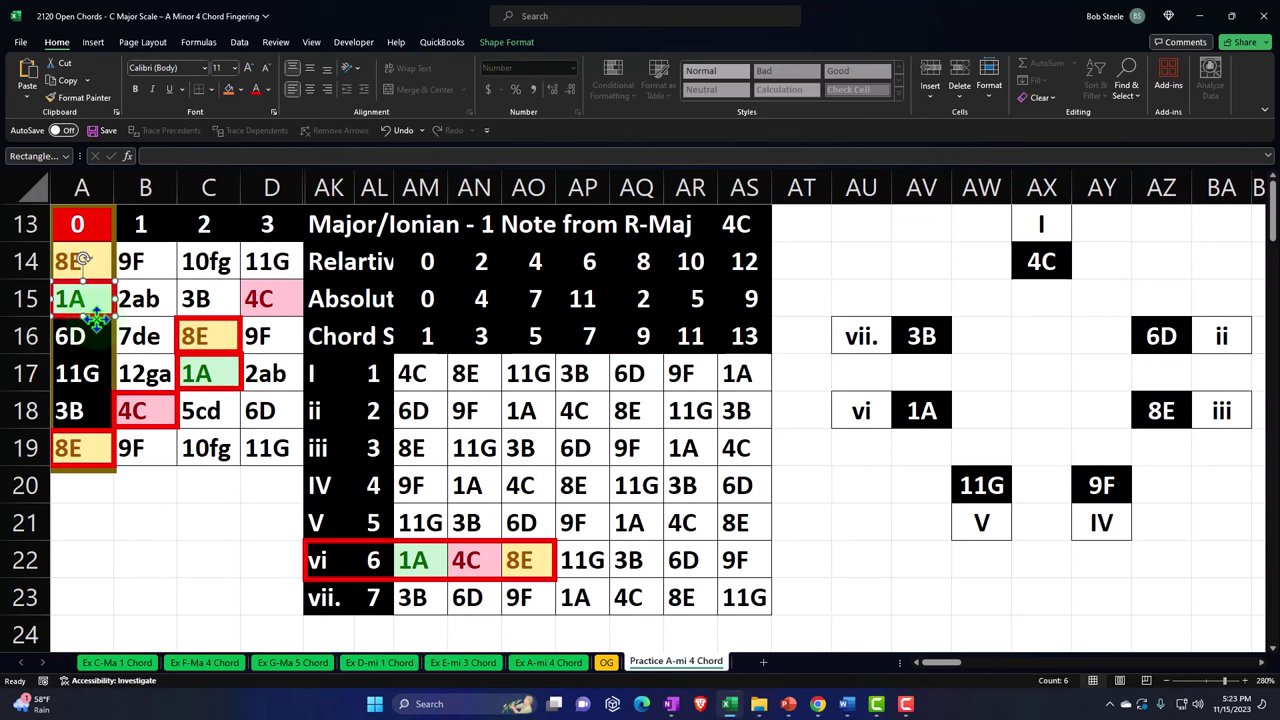
click(172, 510)
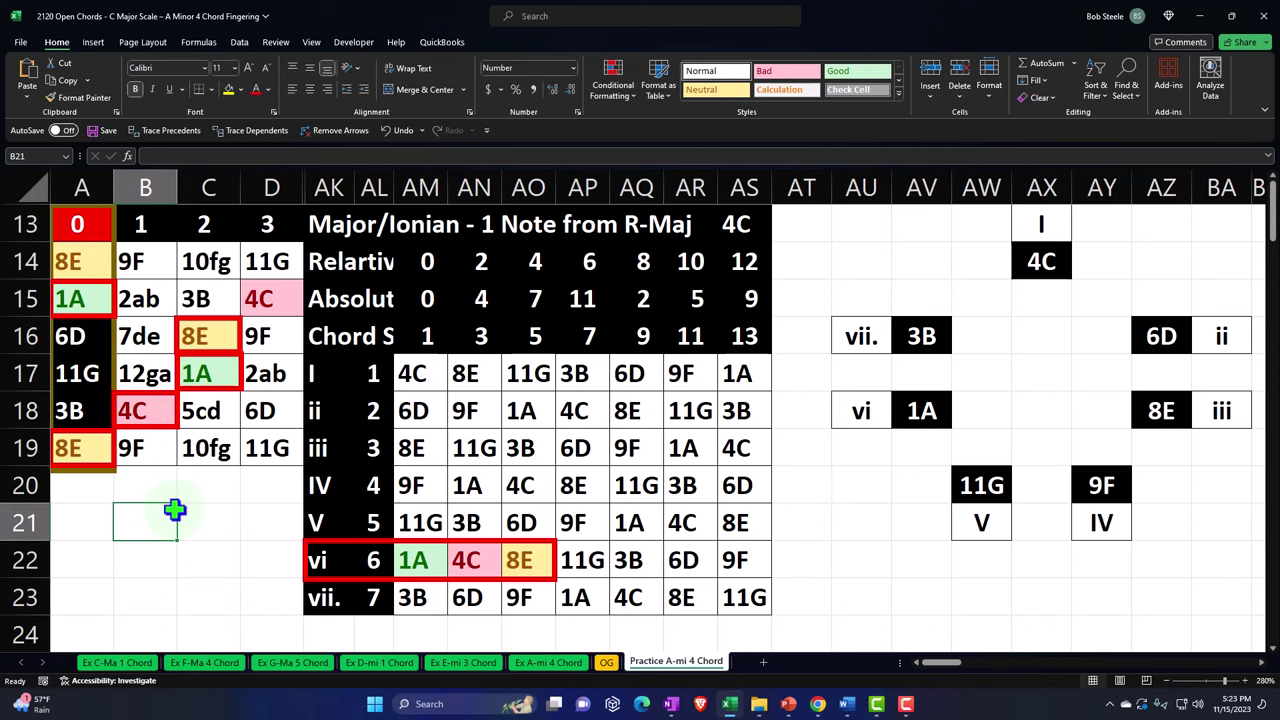
click(370, 558)
ctrl+scroll(255, 516, down, 2)
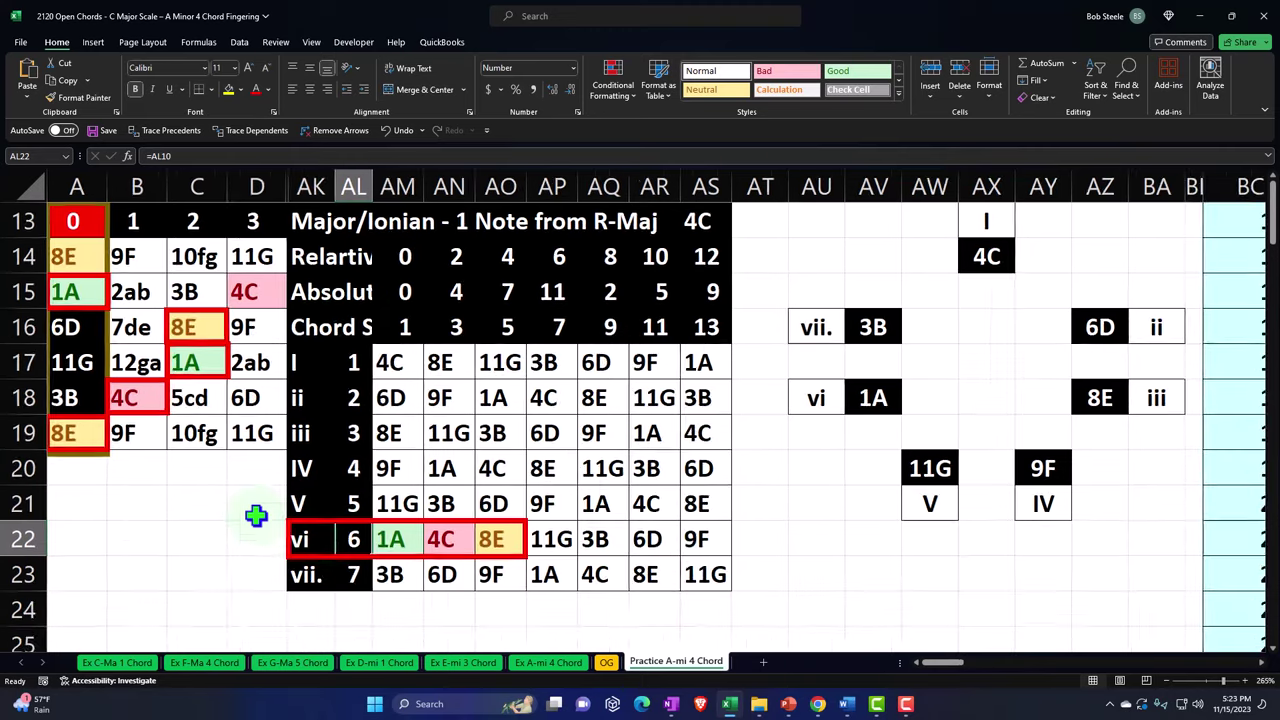
ctrl+scroll(255, 516, down, 1)
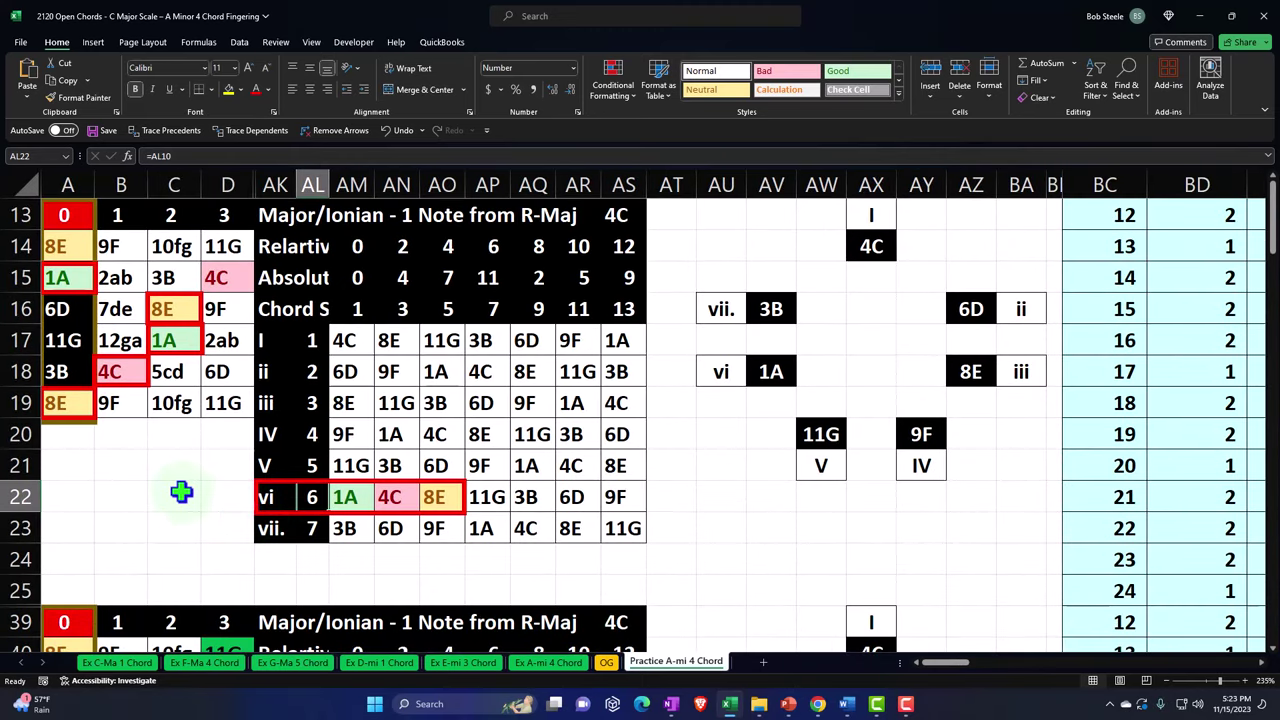
ctrl+scroll(181, 491, down, 3)
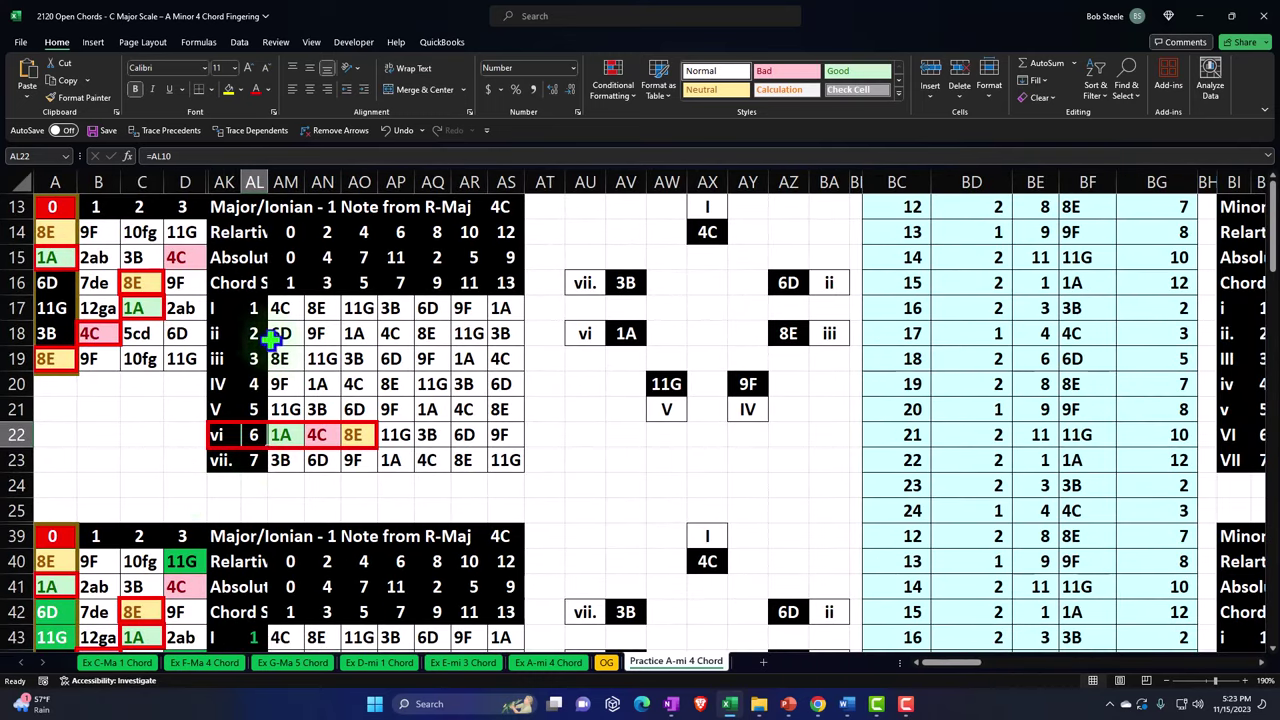
drag(253, 333, 255, 400)
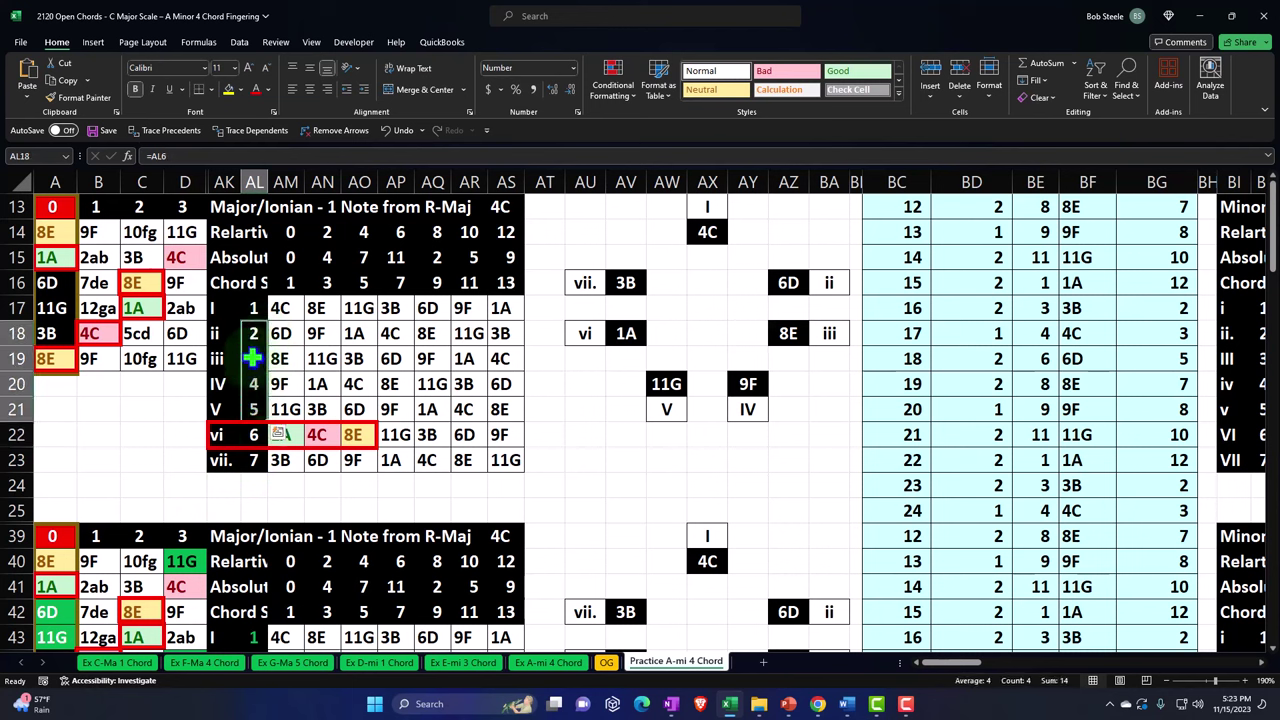
click(253, 308)
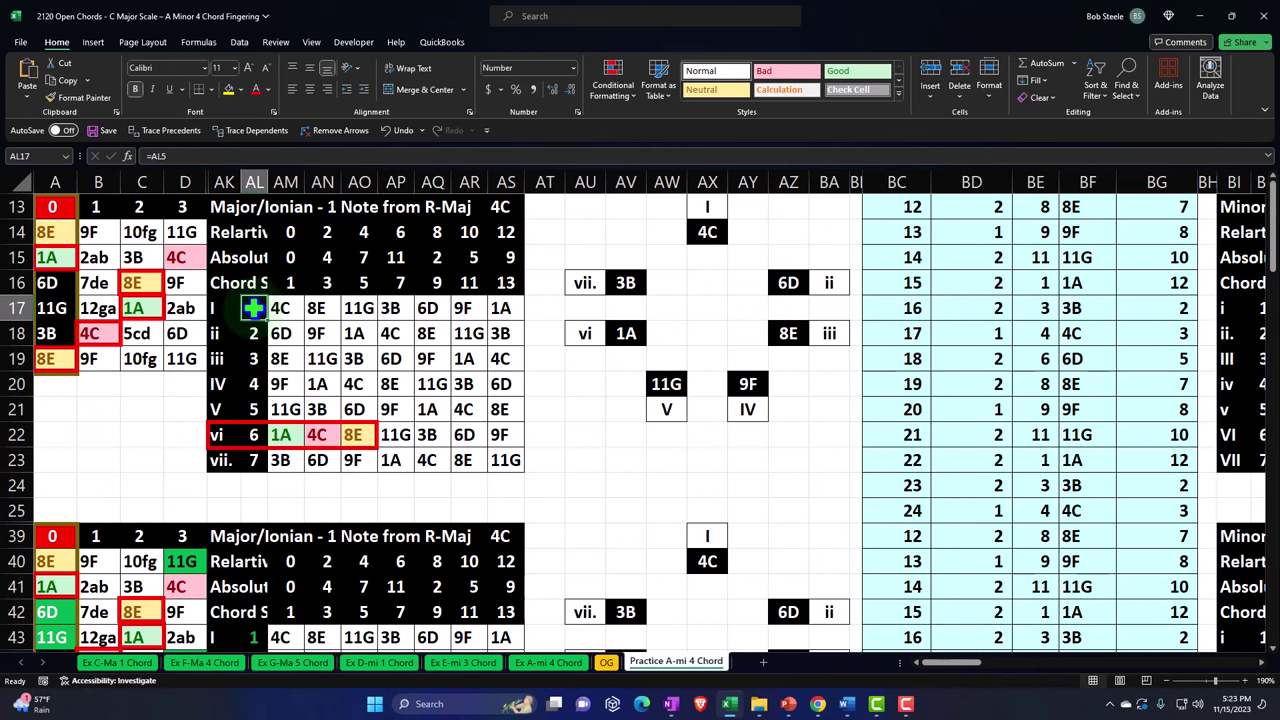